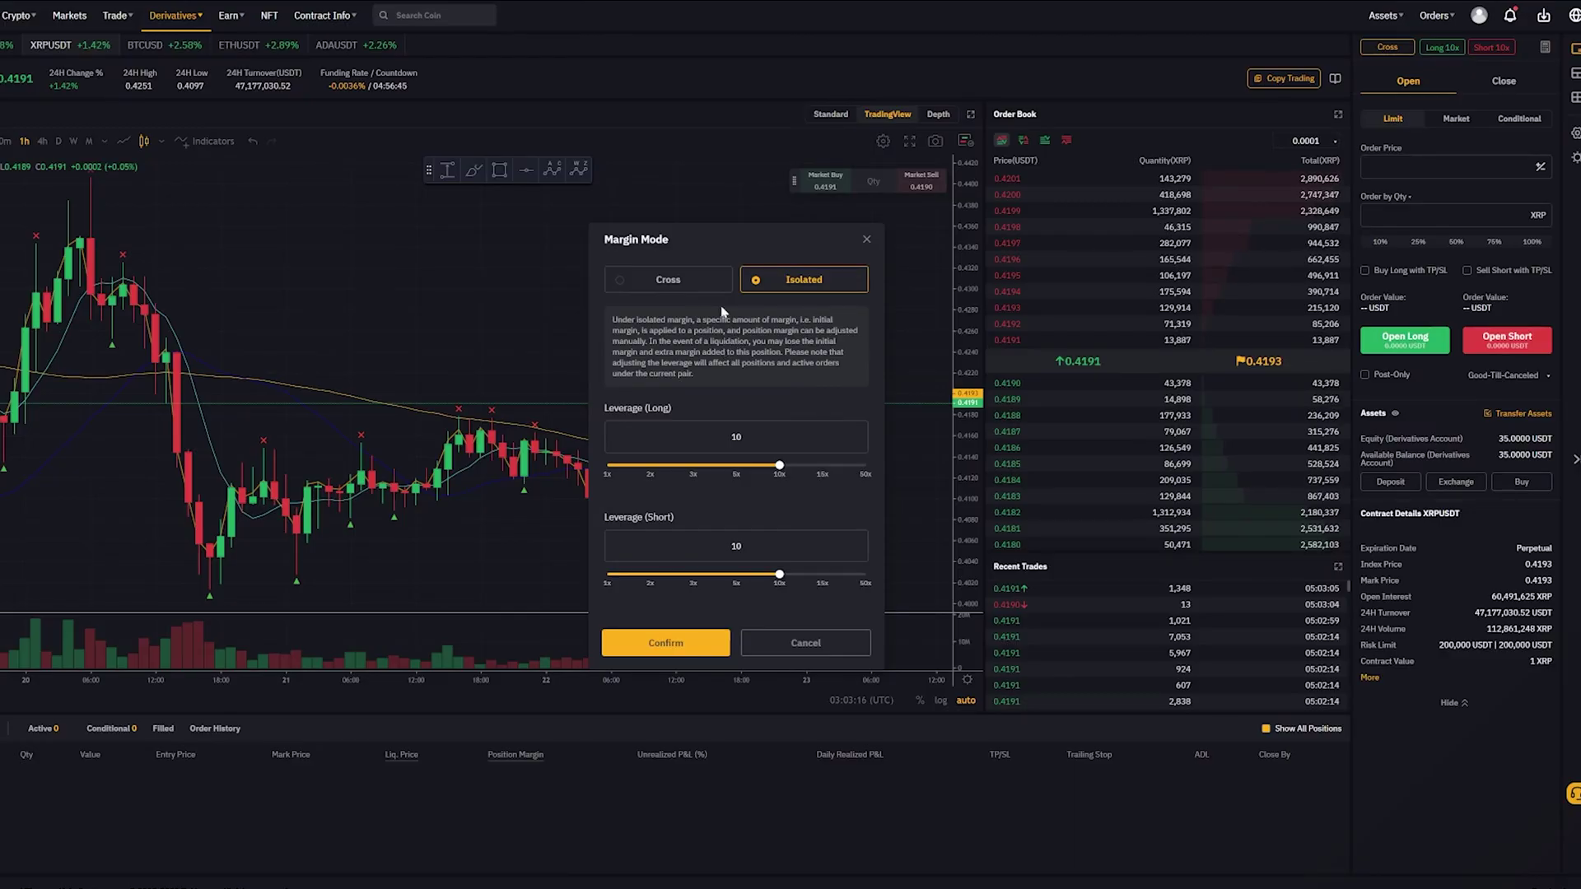
Step: Compare the explanations of the Cross and Isolated margin modes for the XRPUSDT contract
{"action": "left_click", "coordinate": [667, 285]}
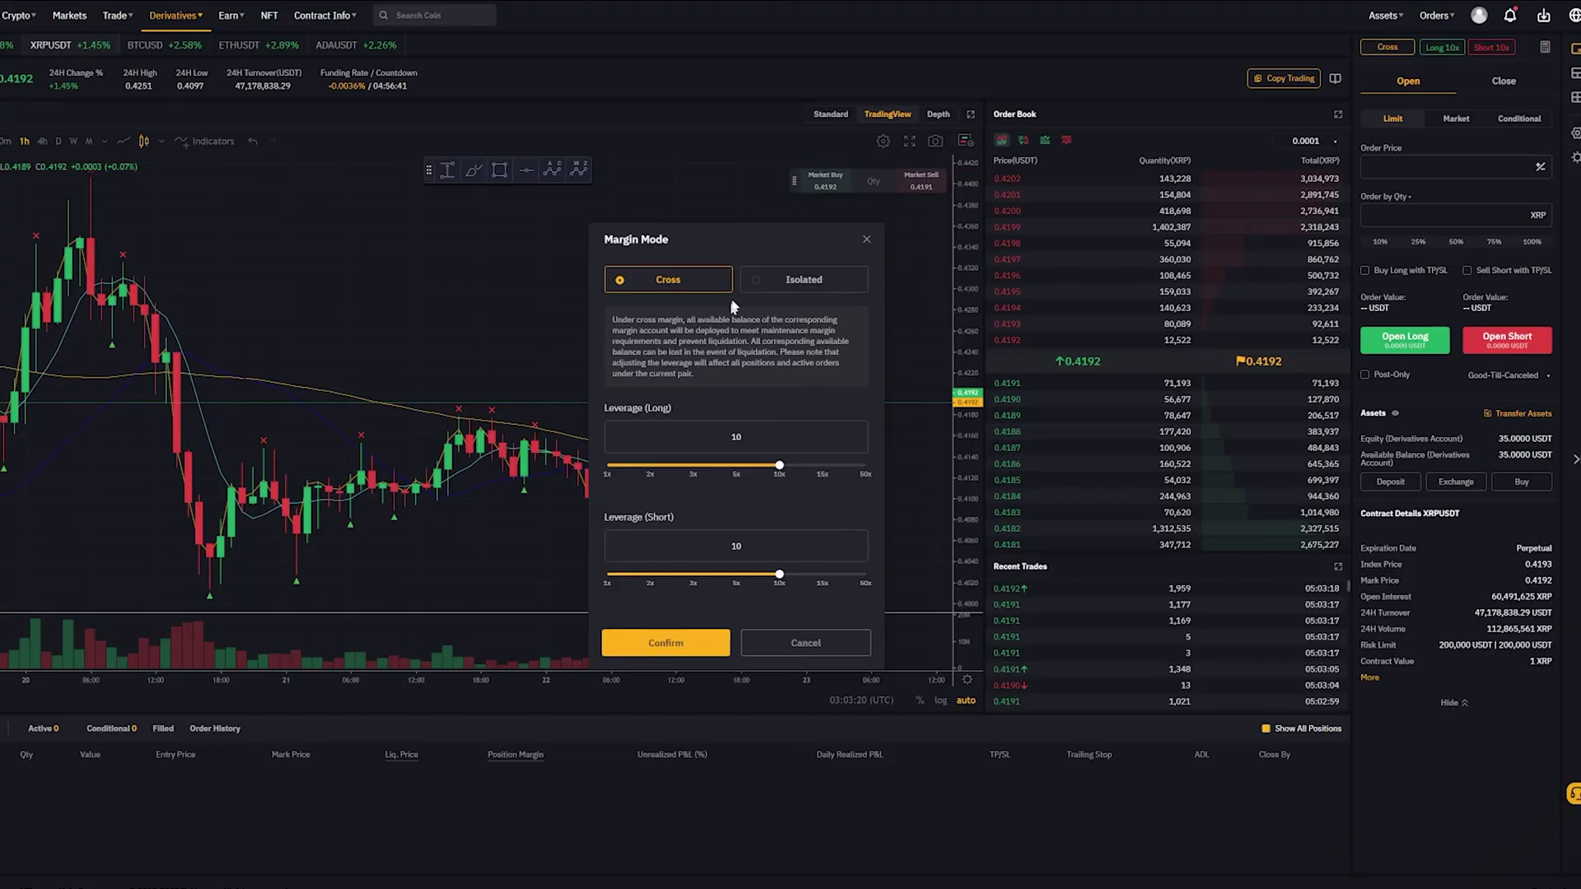
{"action": "left_click", "coordinate": [794, 284]}
{"action": "left_click_drag", "start_coordinate": [612, 318], "coordinate": [694, 374]}
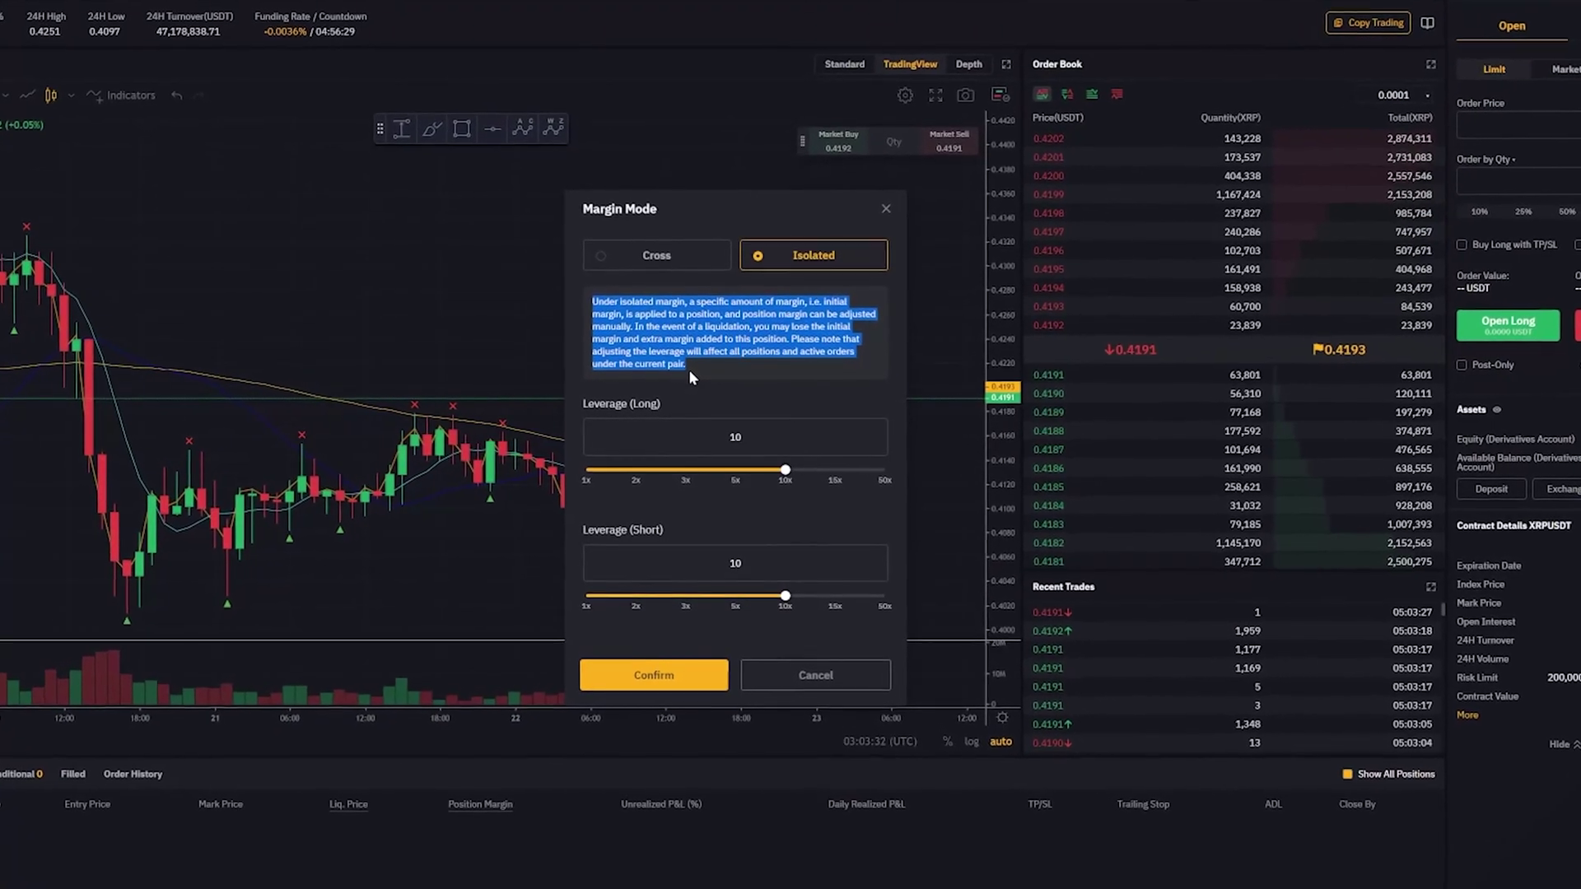
{"action": "left_click", "coordinate": [699, 372]}
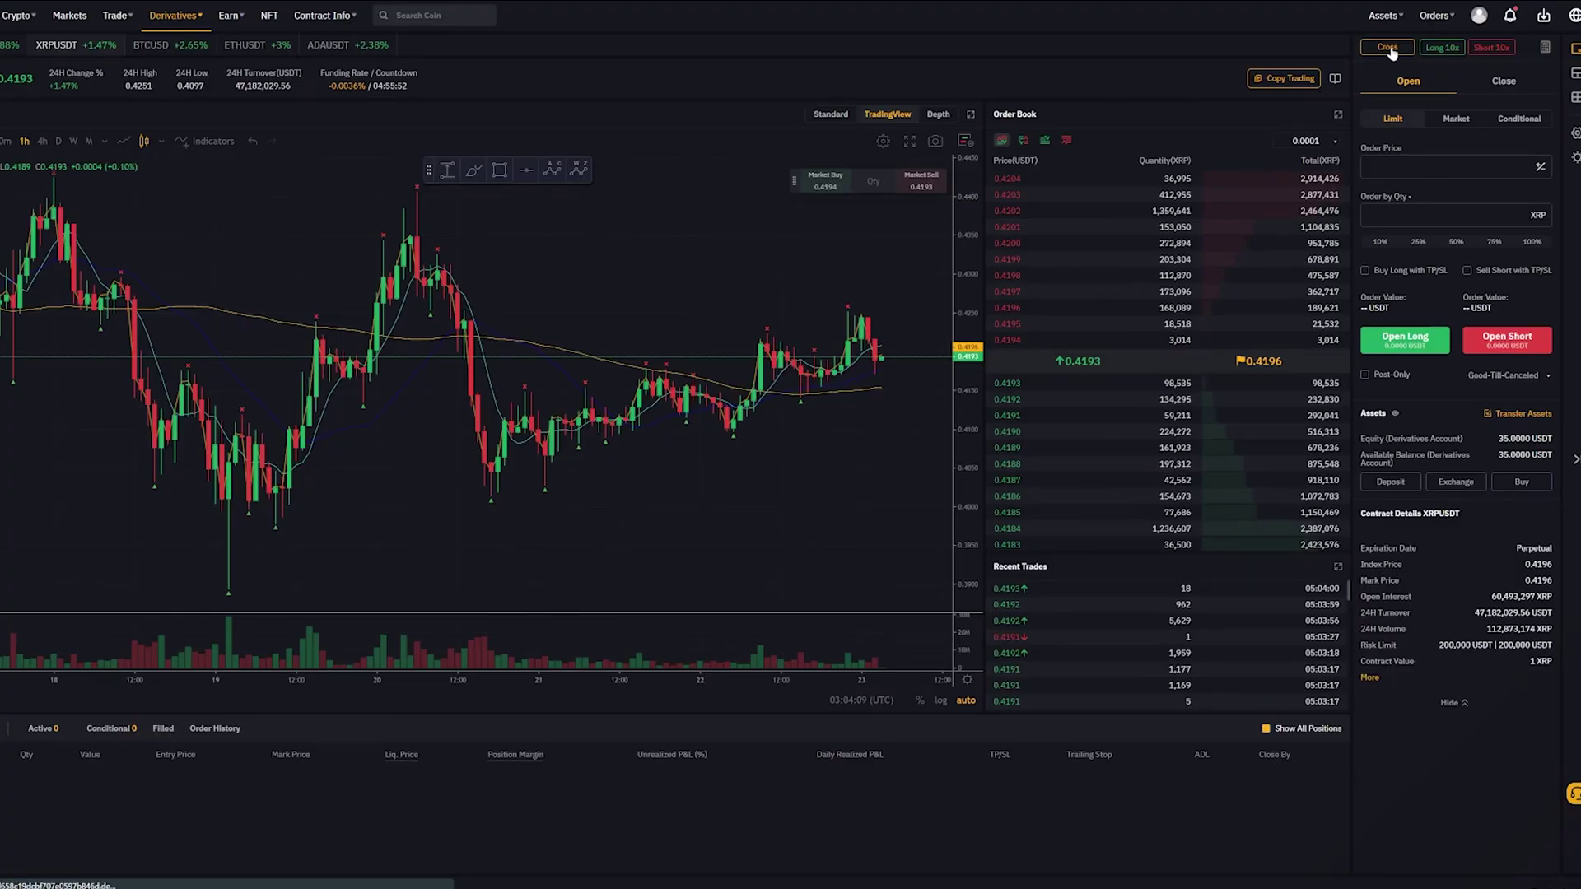
Step: Switch the XRPUSDT margin mode to Isolated and confirm it
{"action": "left_click", "coordinate": [1388, 48]}
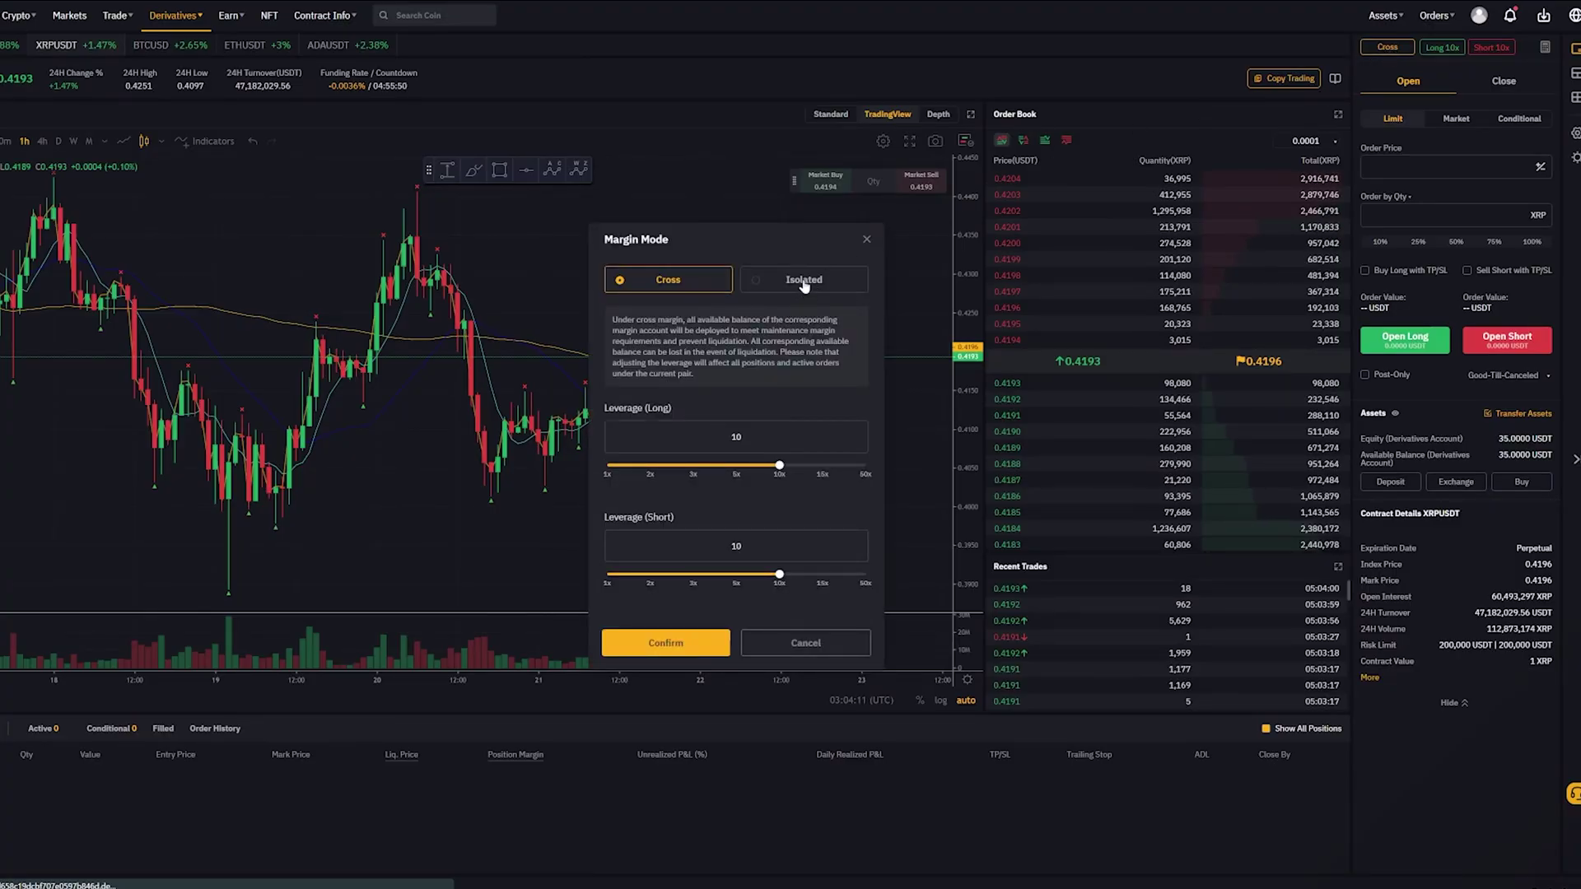
{"action": "left_click", "coordinate": [800, 281]}
{"action": "left_click", "coordinate": [661, 646]}
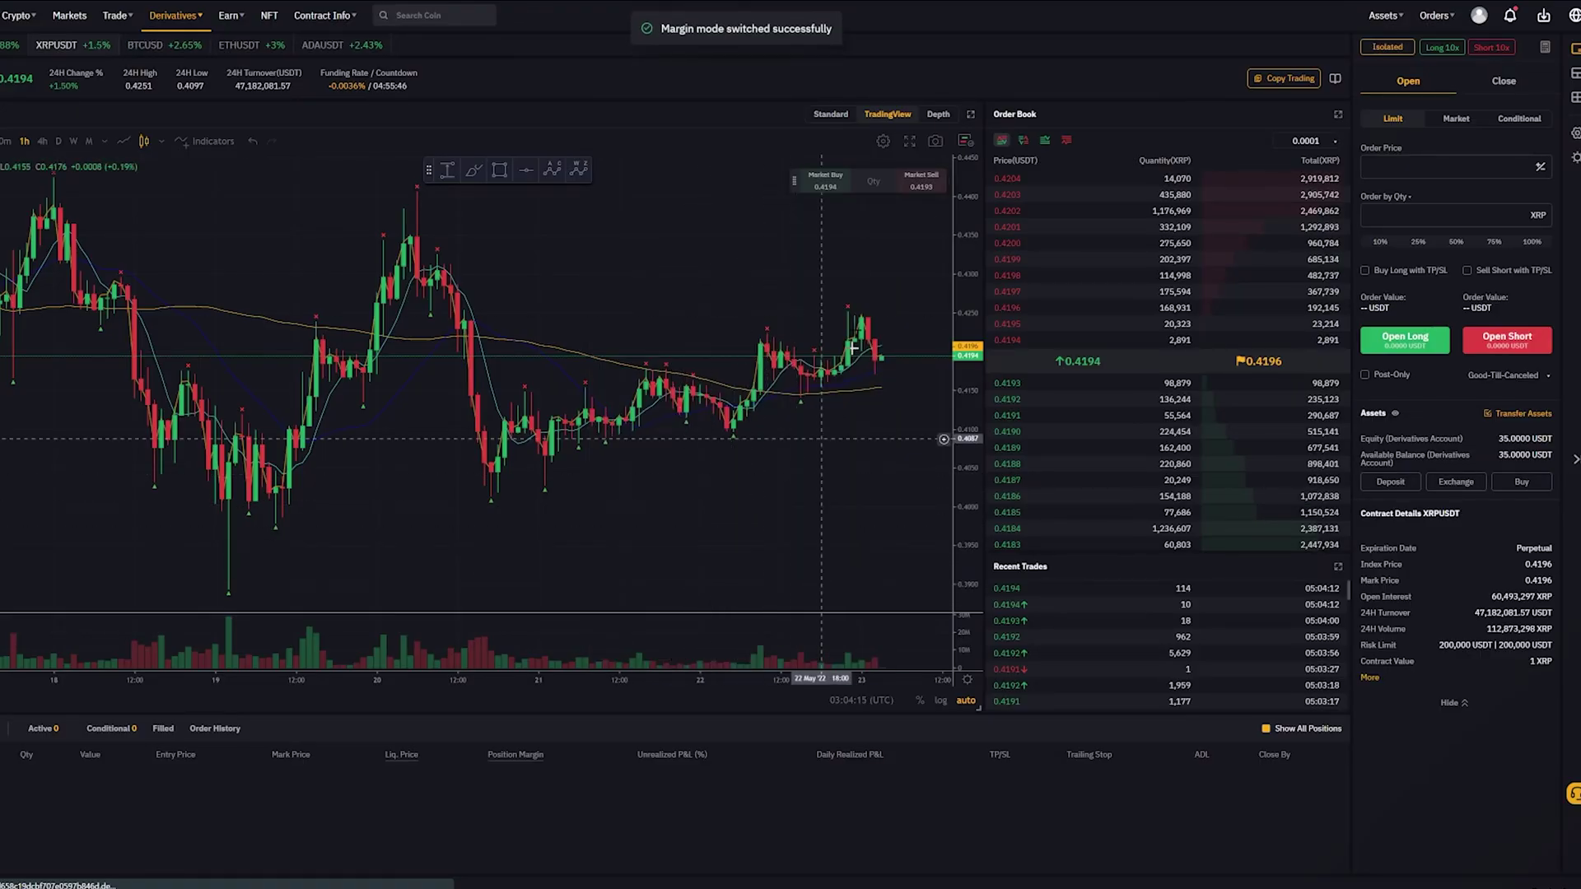
Step: Set the XRPUSDT margin mode back to Cross and confirm it
{"action": "left_click", "coordinate": [1386, 48]}
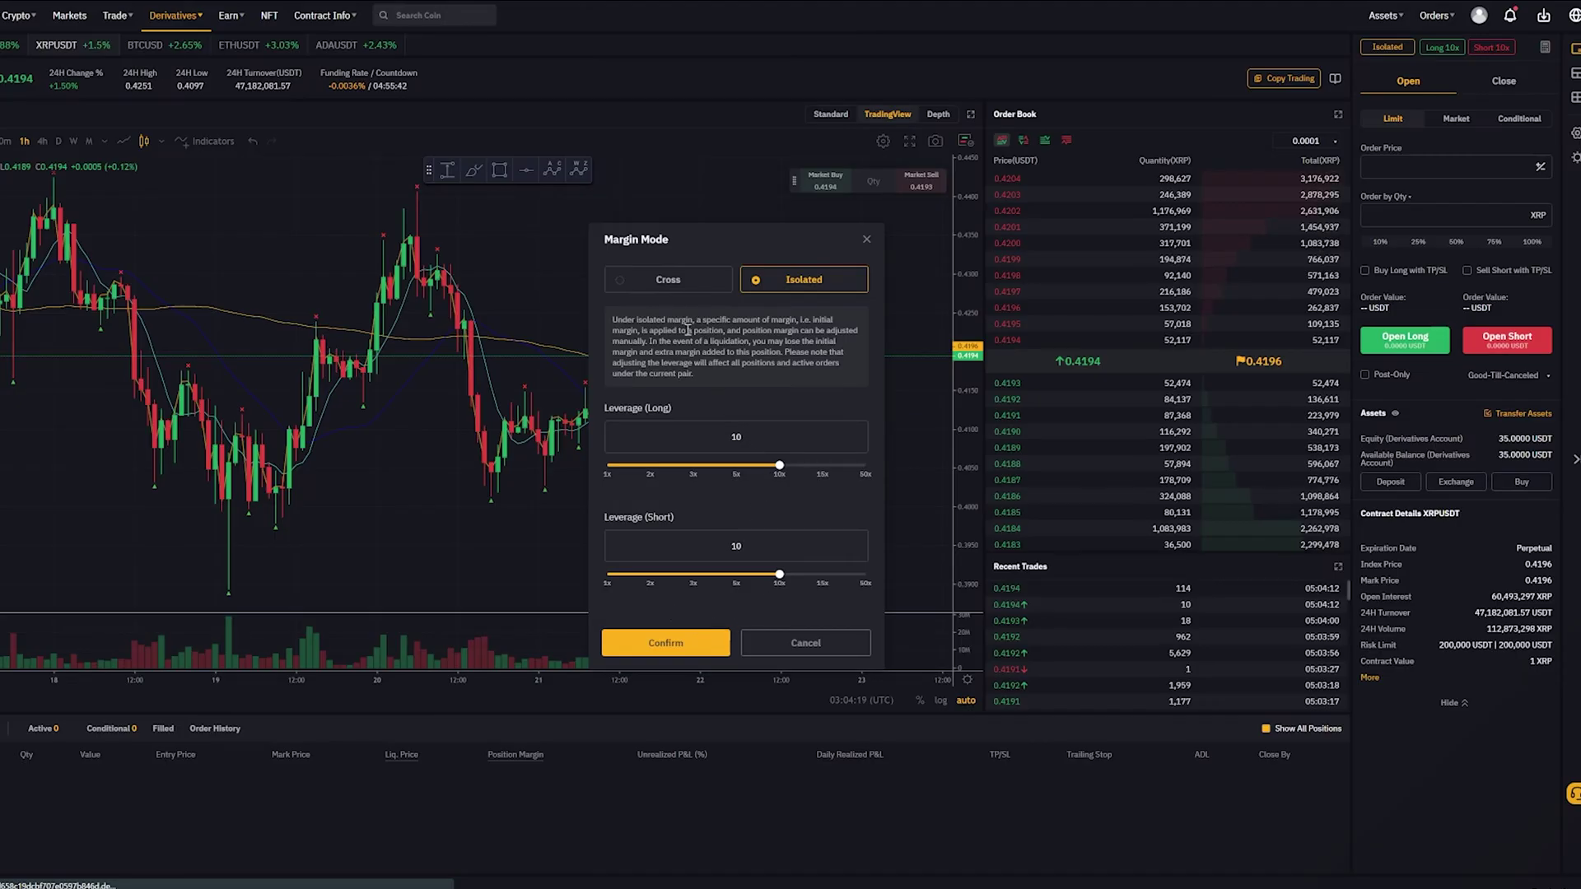
{"action": "left_click", "coordinate": [659, 280]}
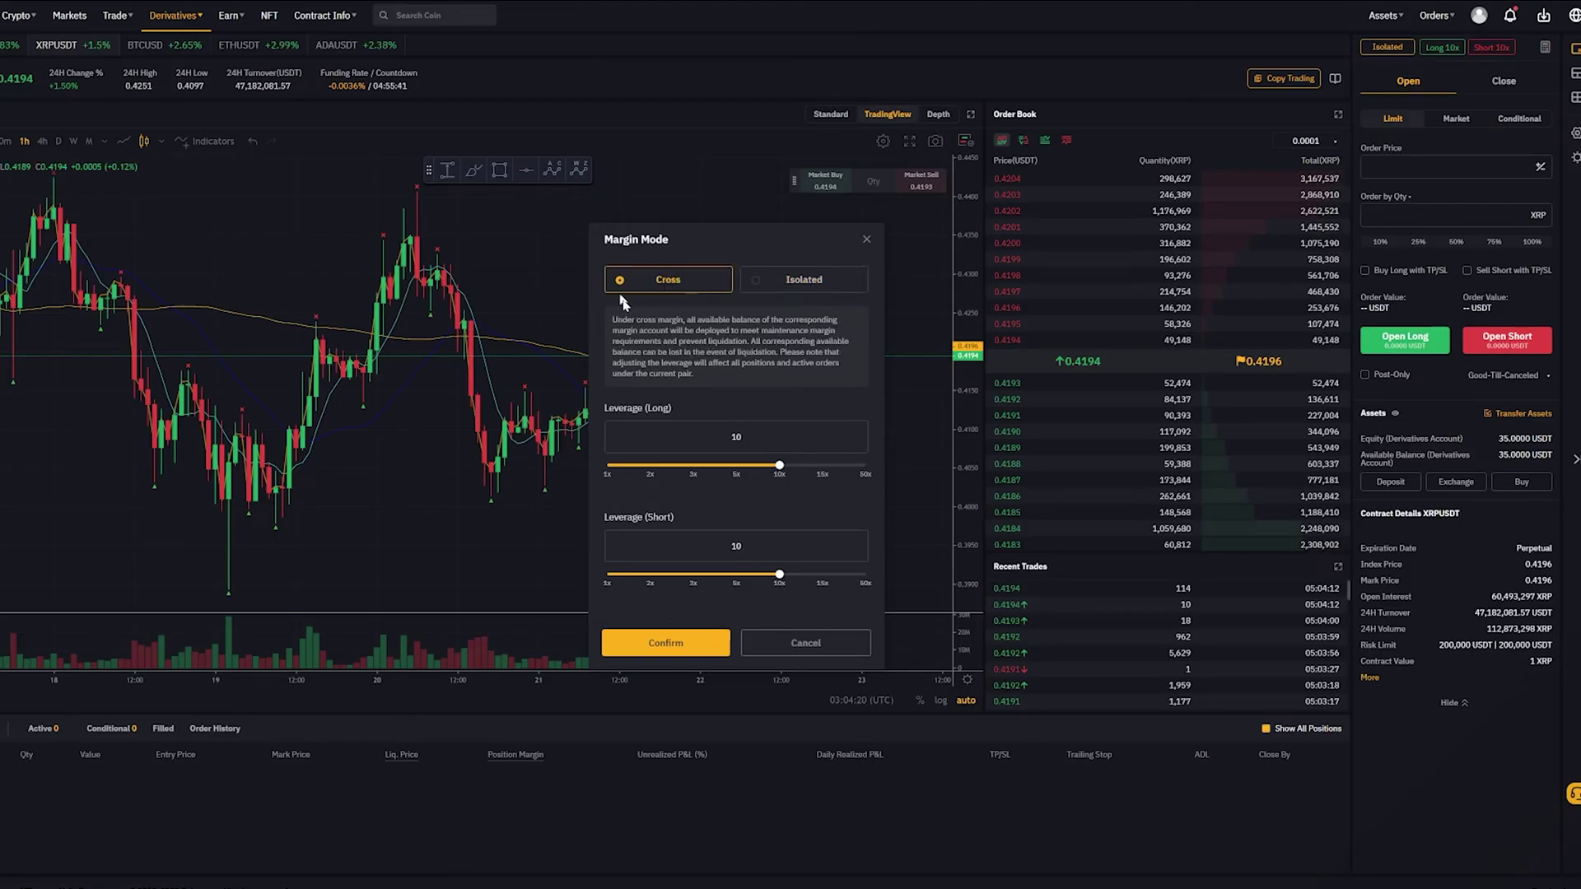
{"action": "left_click", "coordinate": [651, 643]}
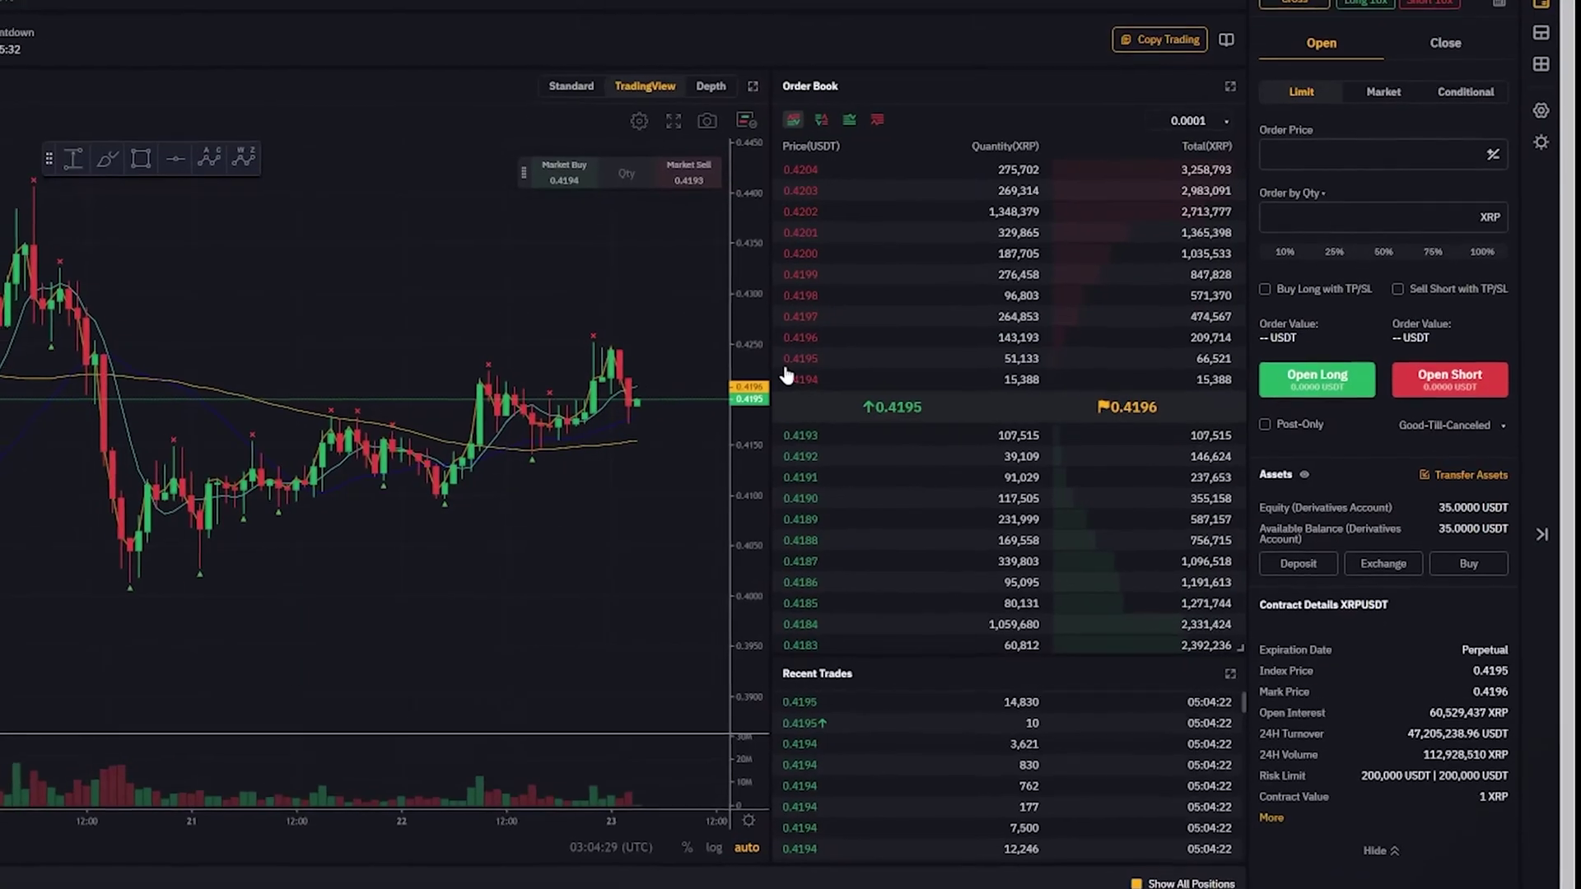
Step: Check the derivatives account equity and review the Isolated and Cross margin options once more
{"action": "left_click_drag", "start_coordinate": [1439, 511], "coordinate": [1525, 508]}
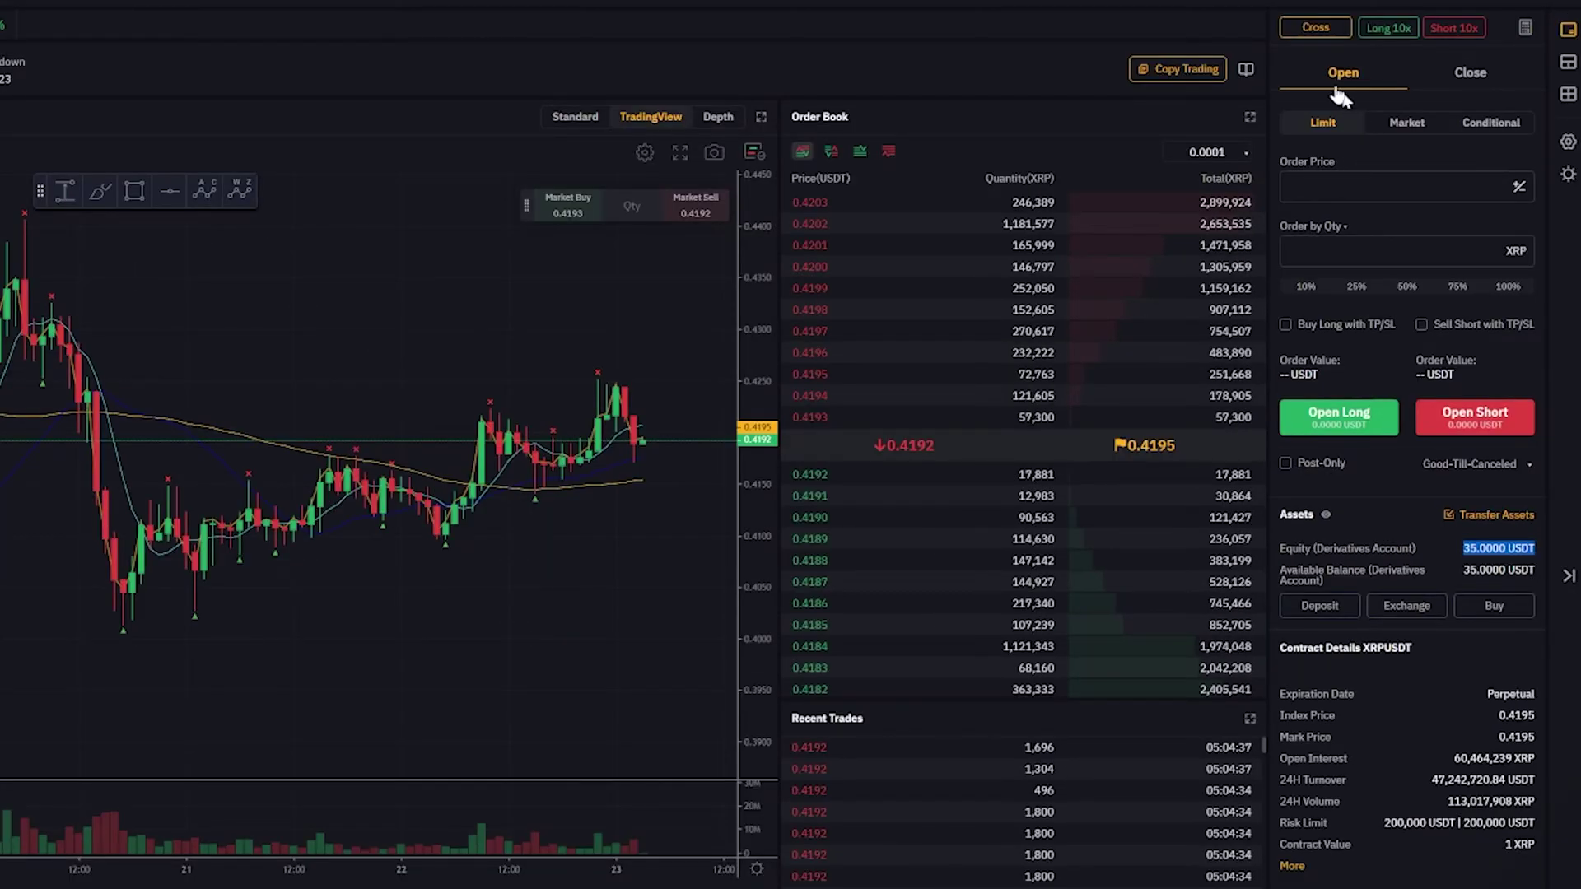
{"action": "left_click", "coordinate": [1315, 27]}
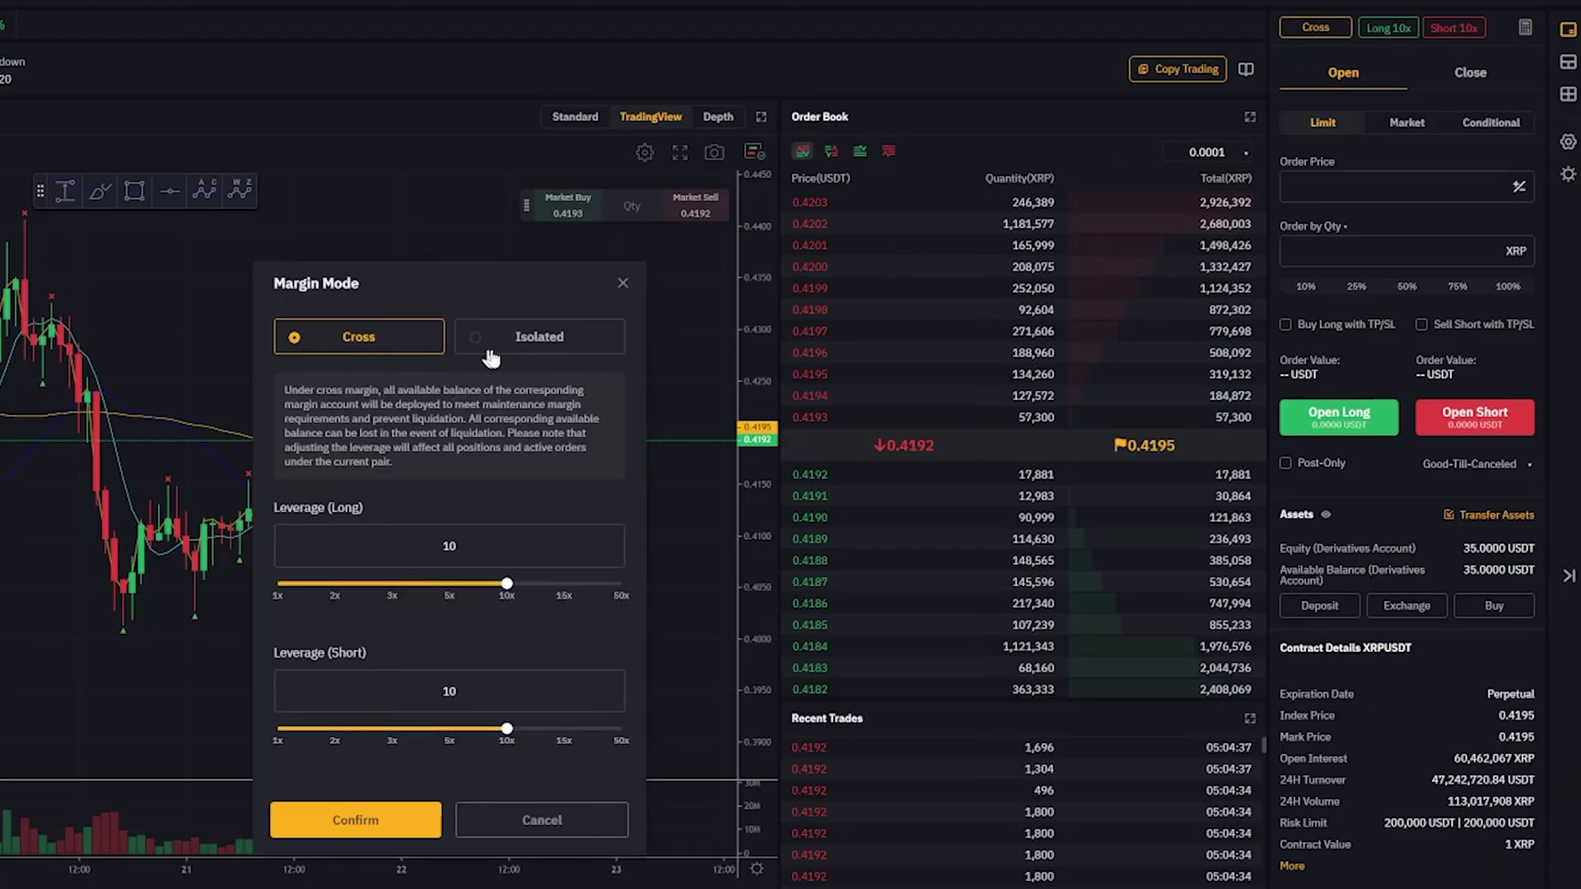
{"action": "left_click", "coordinate": [519, 345]}
{"action": "left_click", "coordinate": [410, 344]}
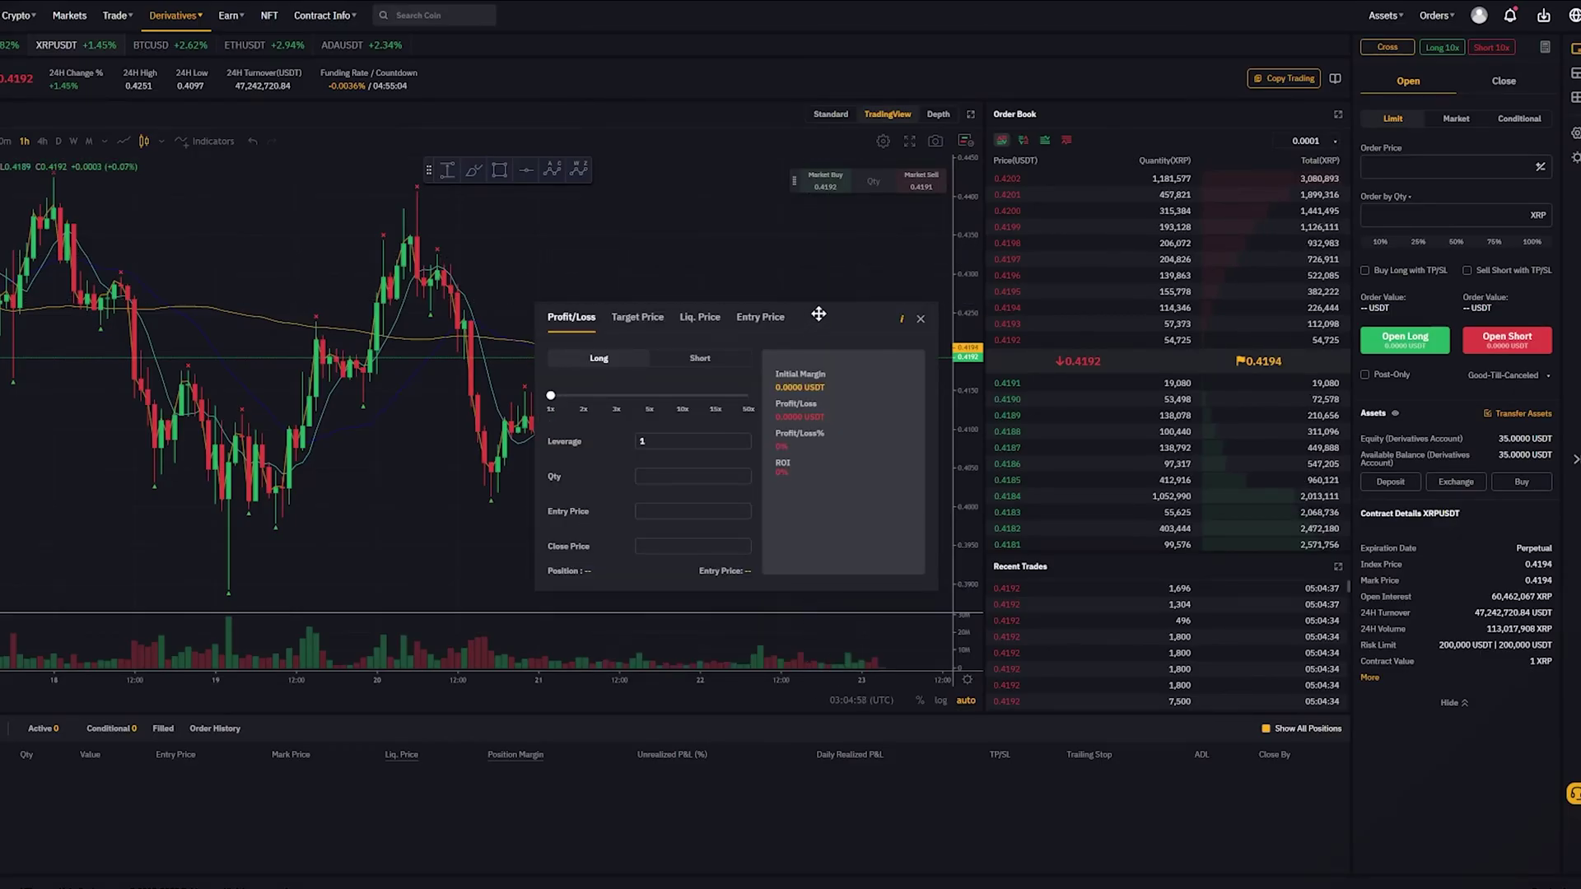
Step: Move the calculator away from the recent candles and fill in a limit order at price 0.4 using 50% of the available balance
{"action": "left_click_drag", "start_coordinate": [817, 314], "coordinate": [357, 215]}
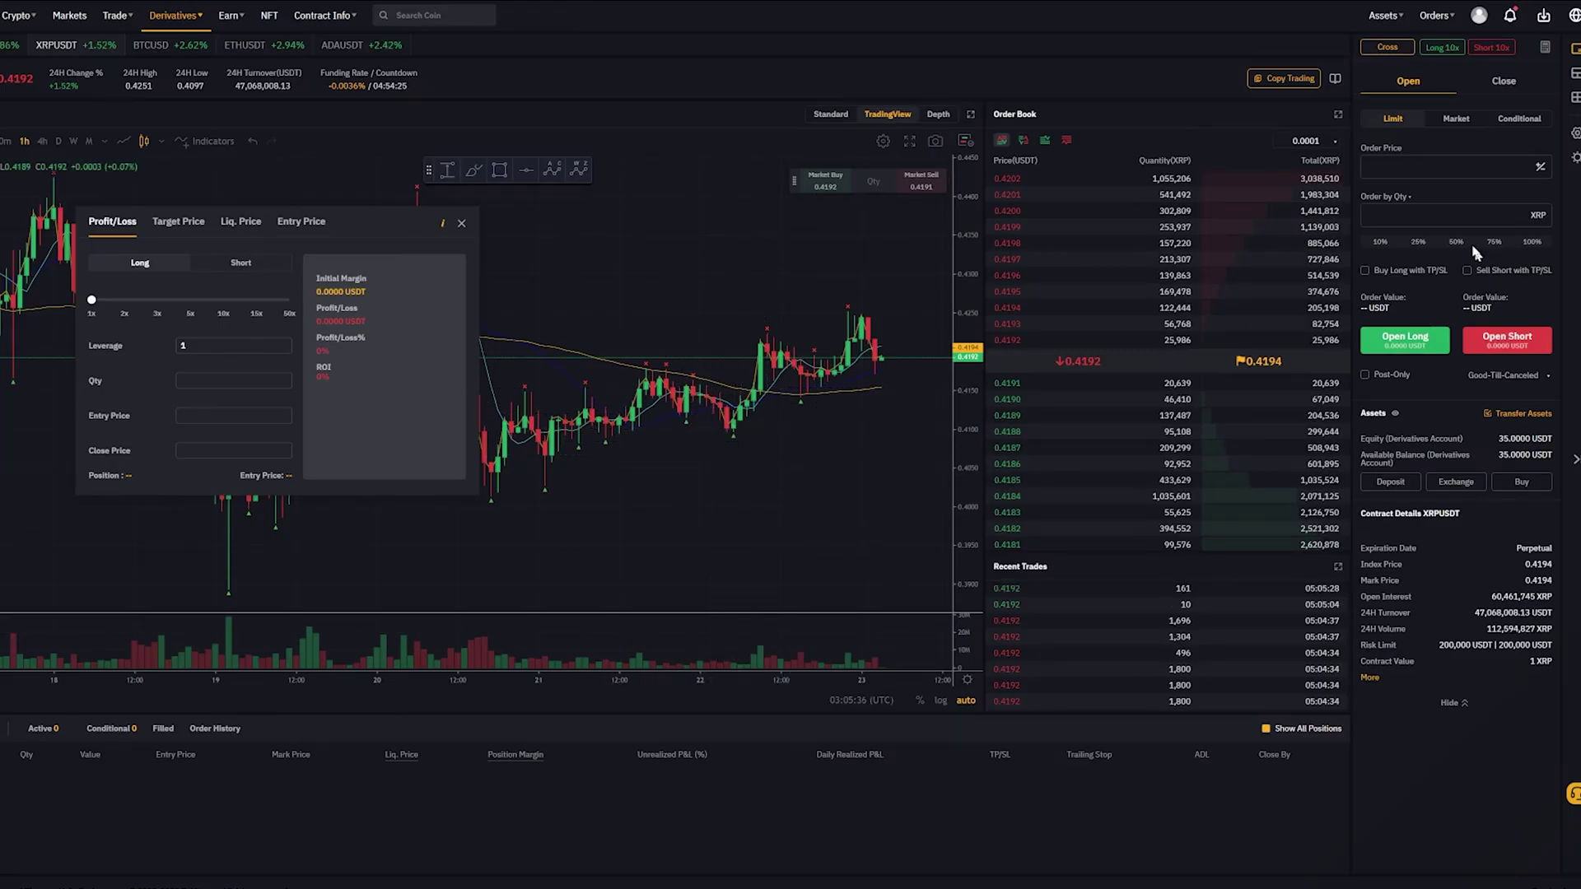
{"action": "left_click", "coordinate": [1309, 162]}
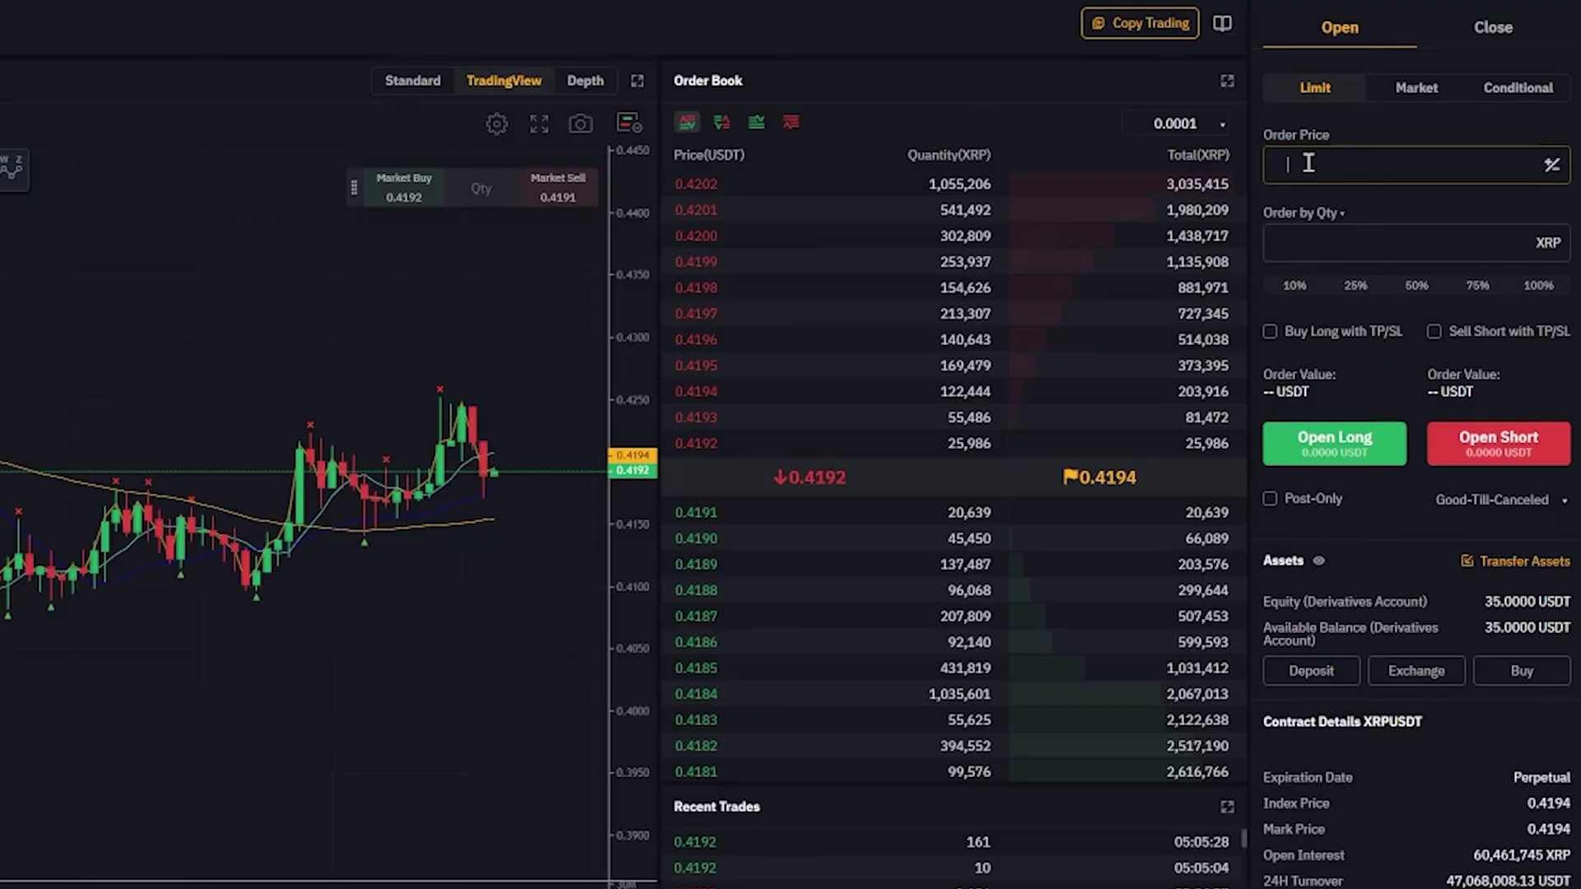
{"action": "type", "text": ".4"}
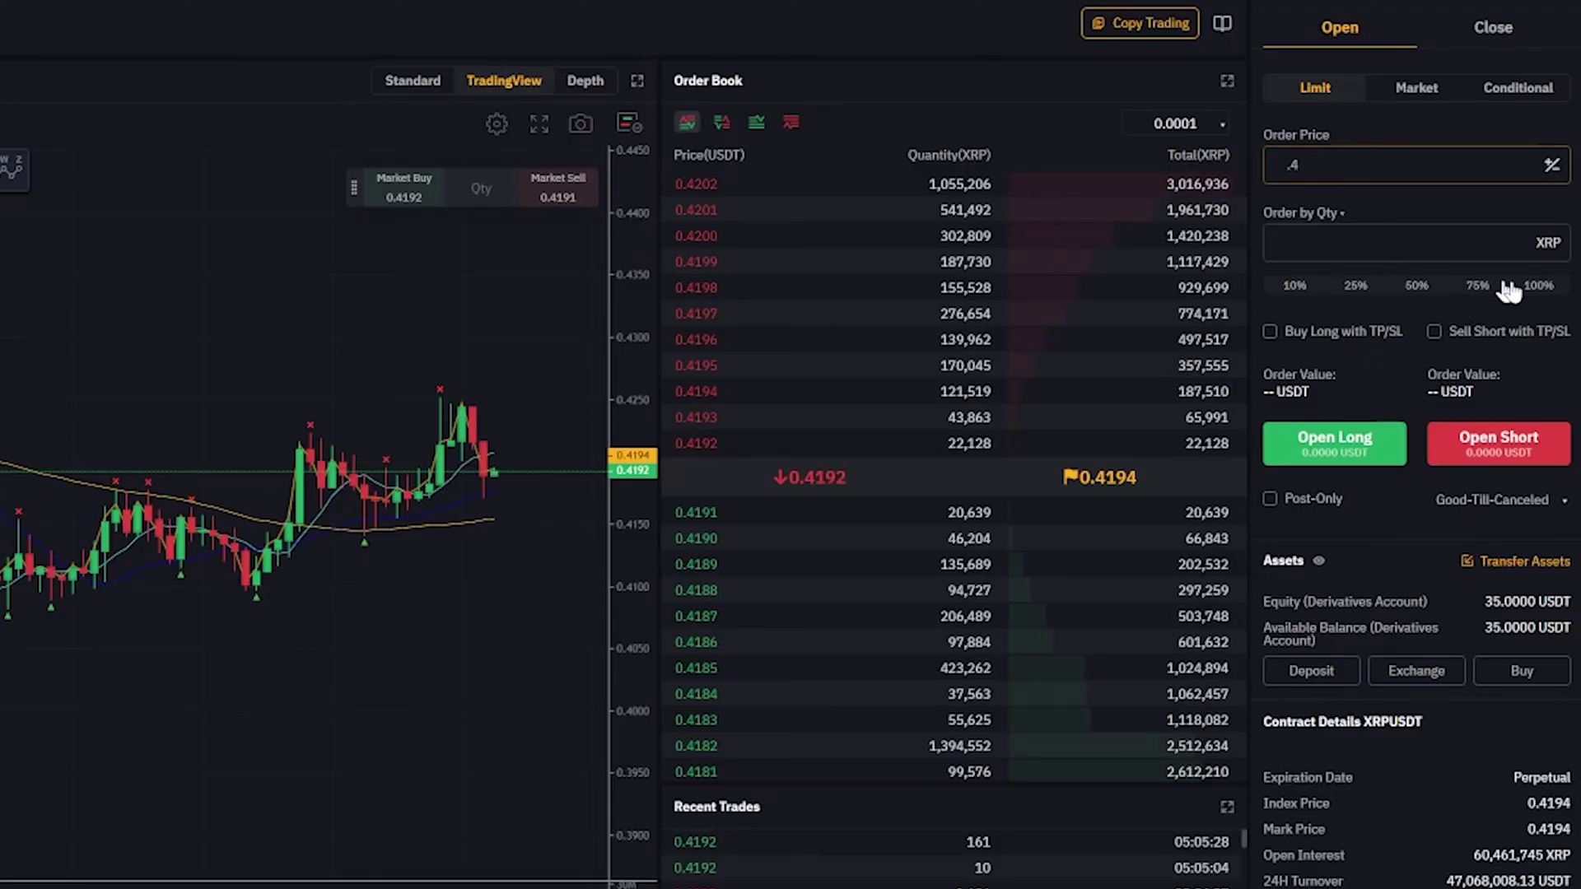
{"action": "left_click", "coordinate": [1417, 288]}
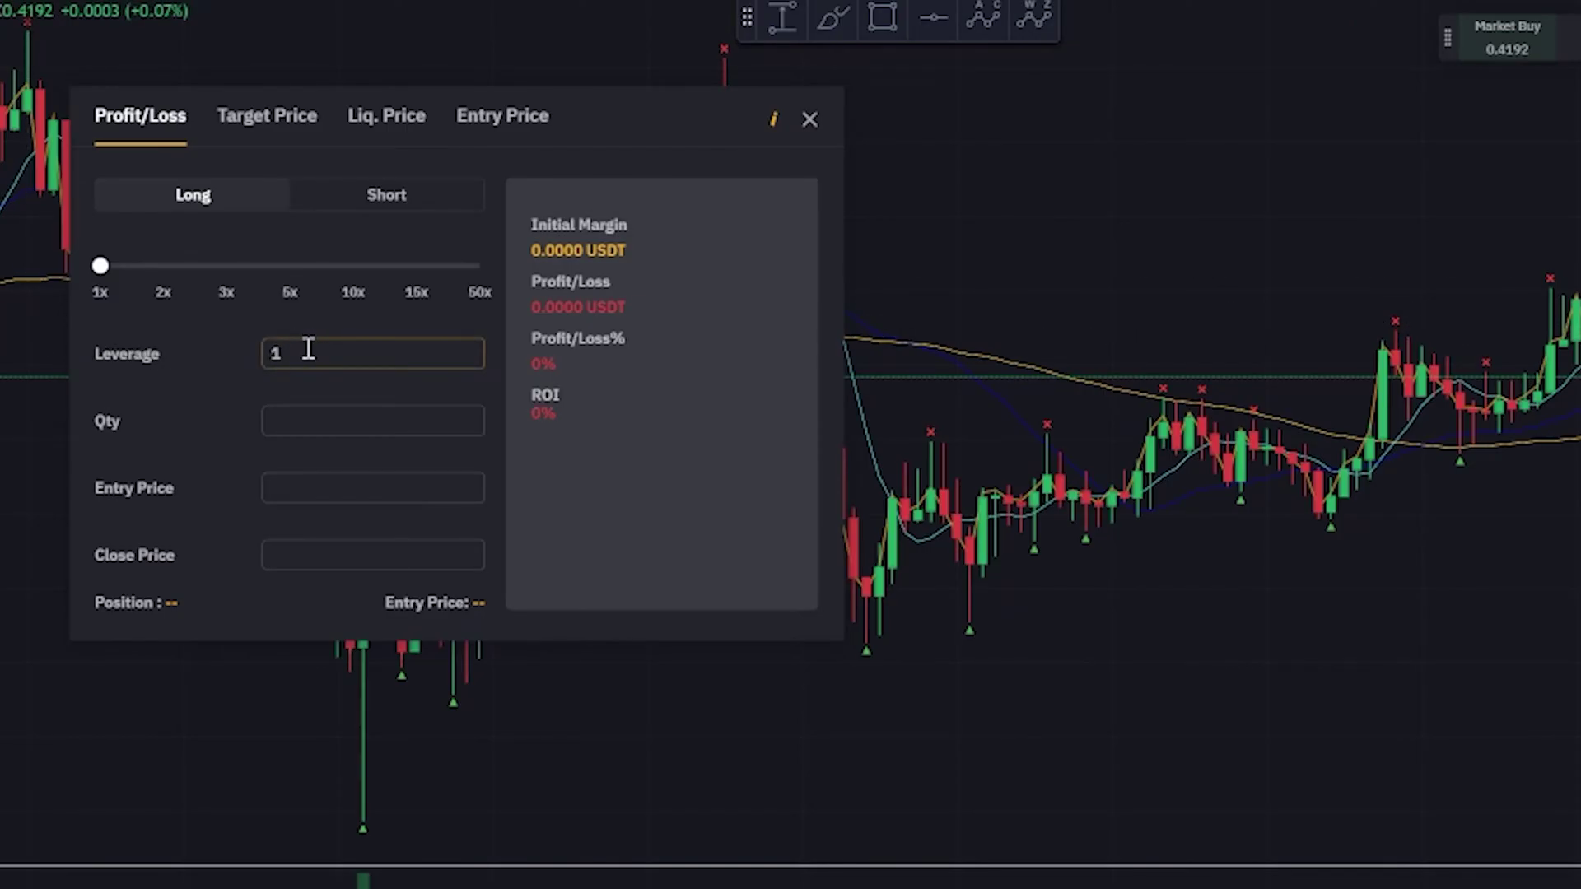
Step: Calculate profit/loss for a 10x long of 432 XRP entered at 0.4 and closed at 0.5, plus its isolated liquidation price at 10x leverage
{"action": "type", "text": "0"}
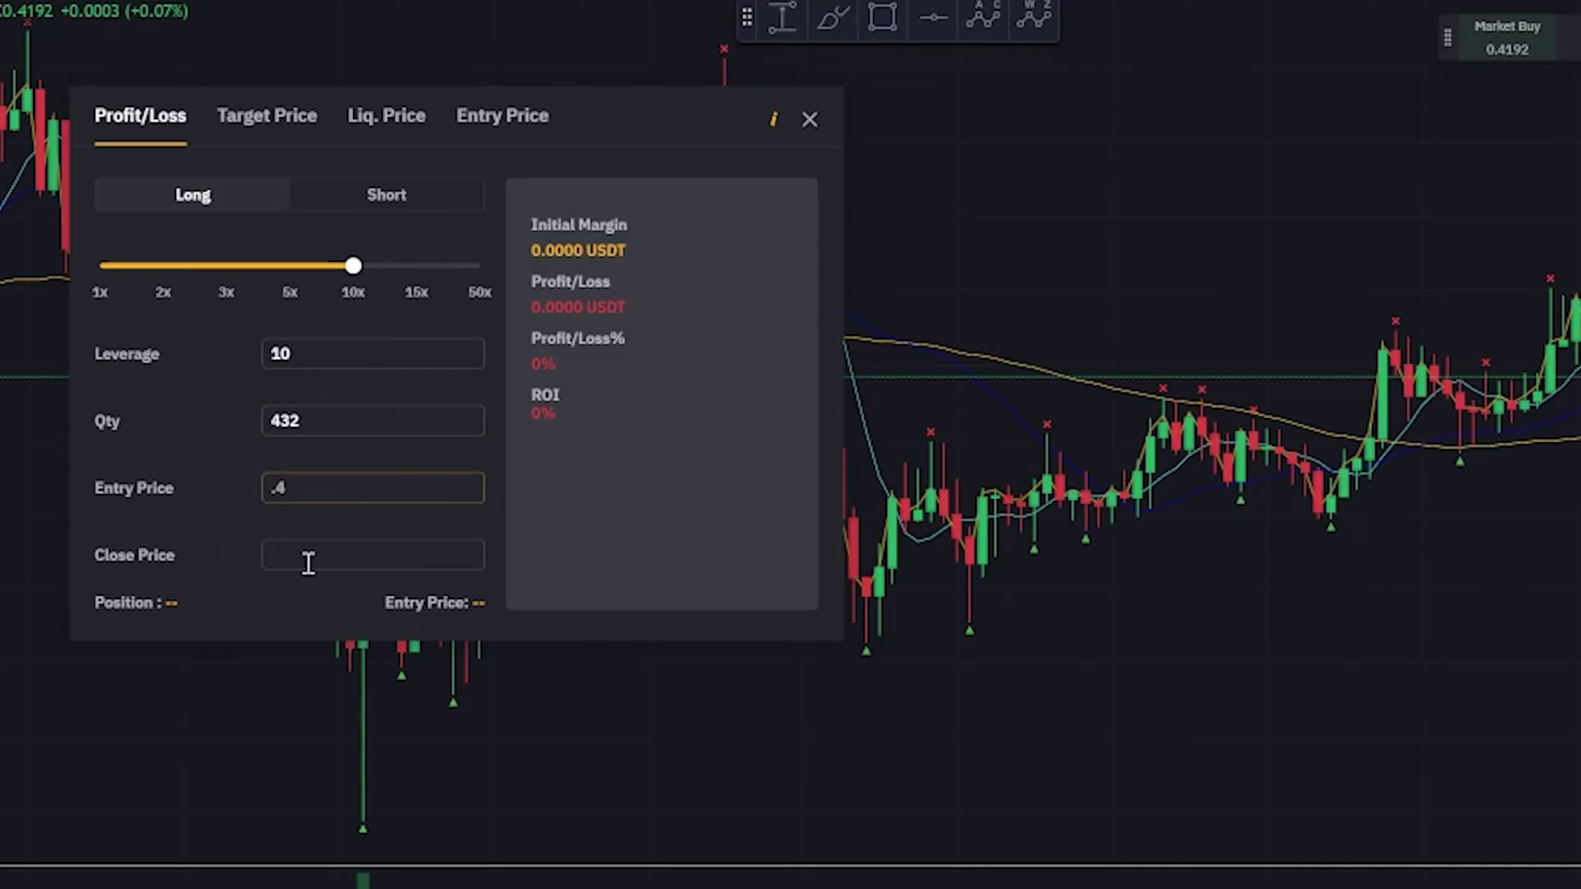
{"action": "type", "text": ".5"}
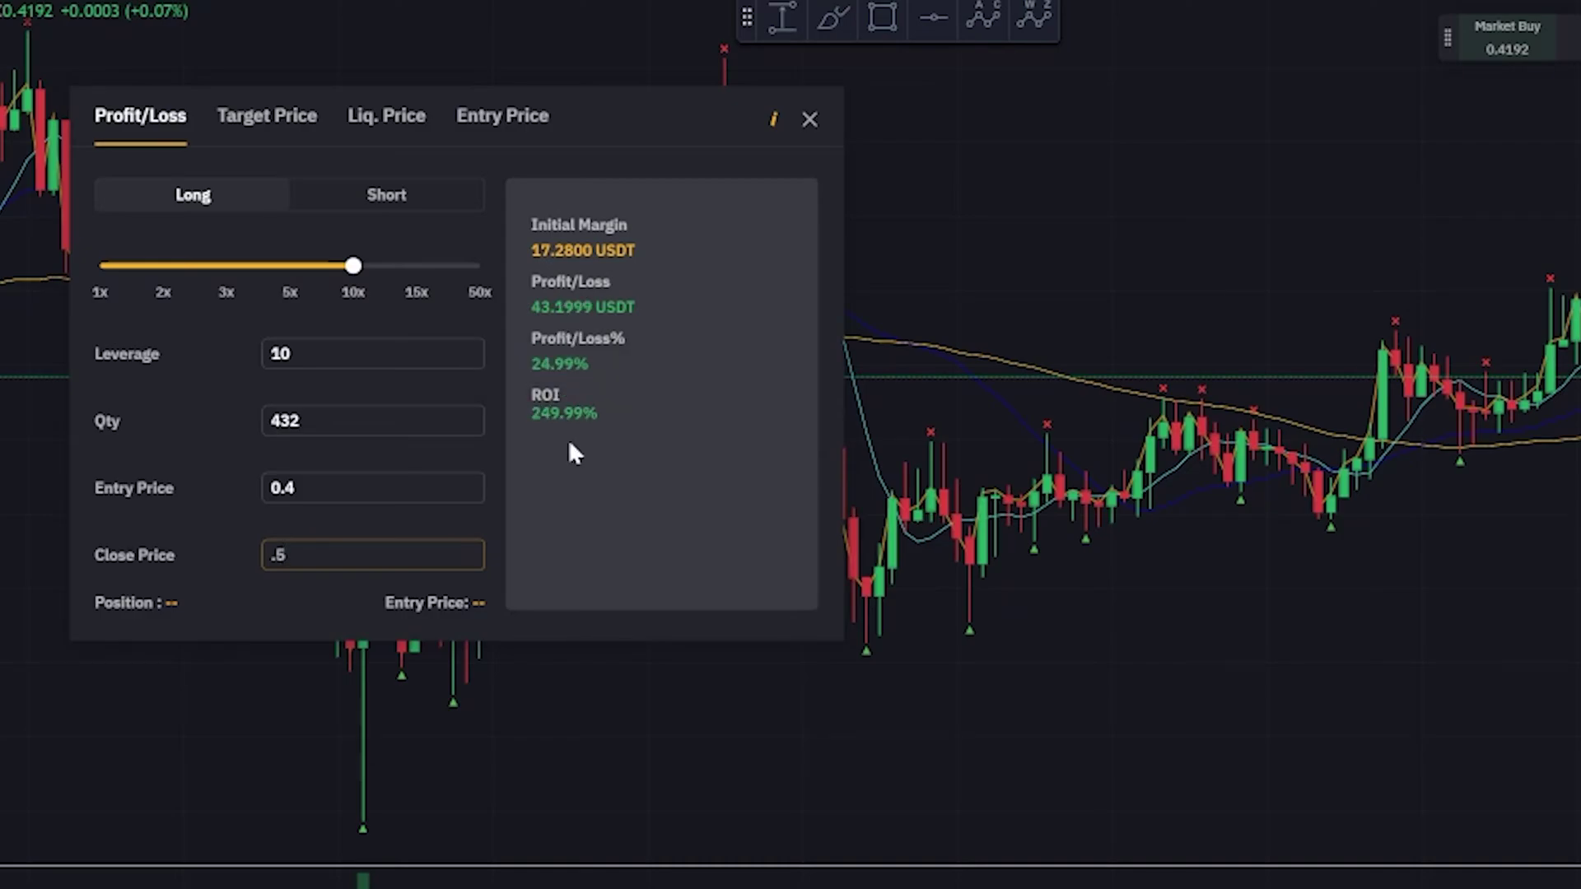
{"action": "left_click", "coordinate": [381, 131]}
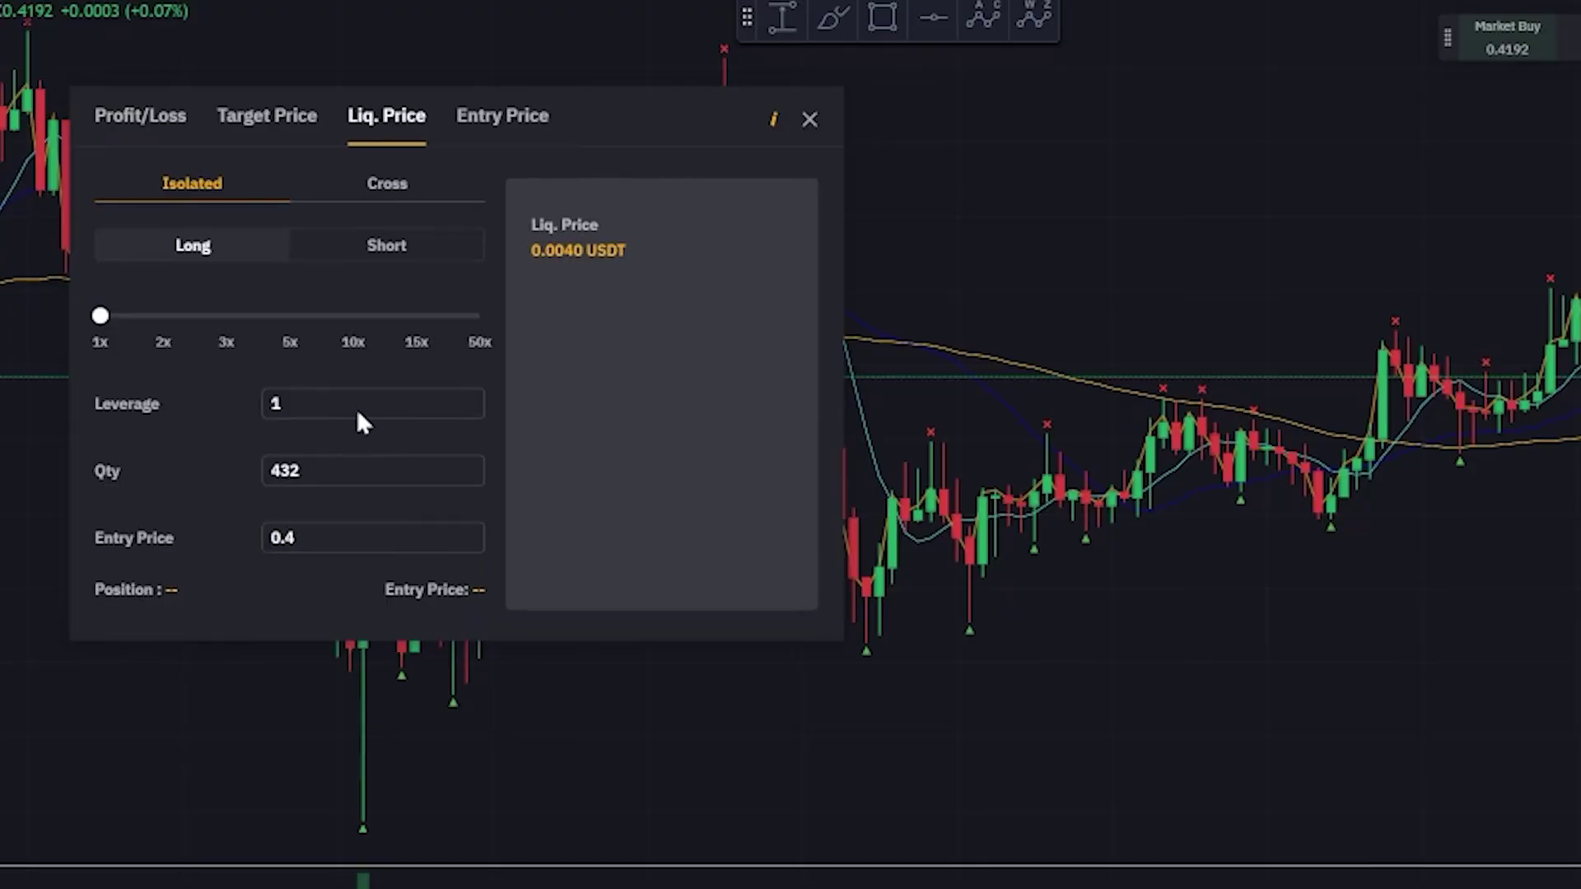
{"action": "type", "text": "0"}
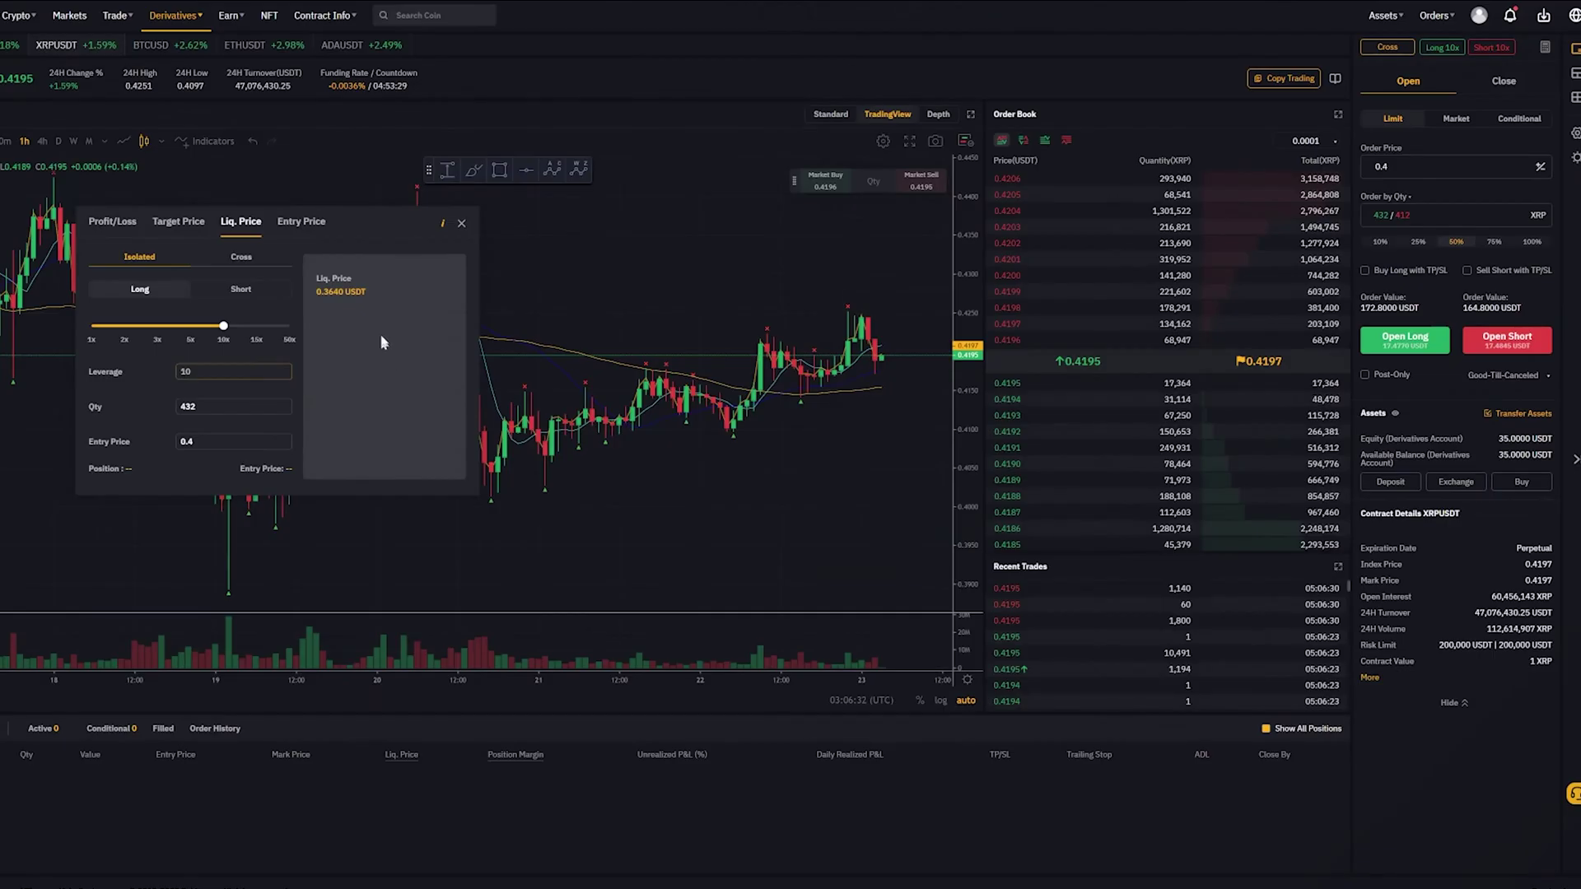
Step: Add a take profit at 0.5 USDT to the buy long order and submit the long limit order
{"action": "left_click", "coordinate": [1364, 270]}
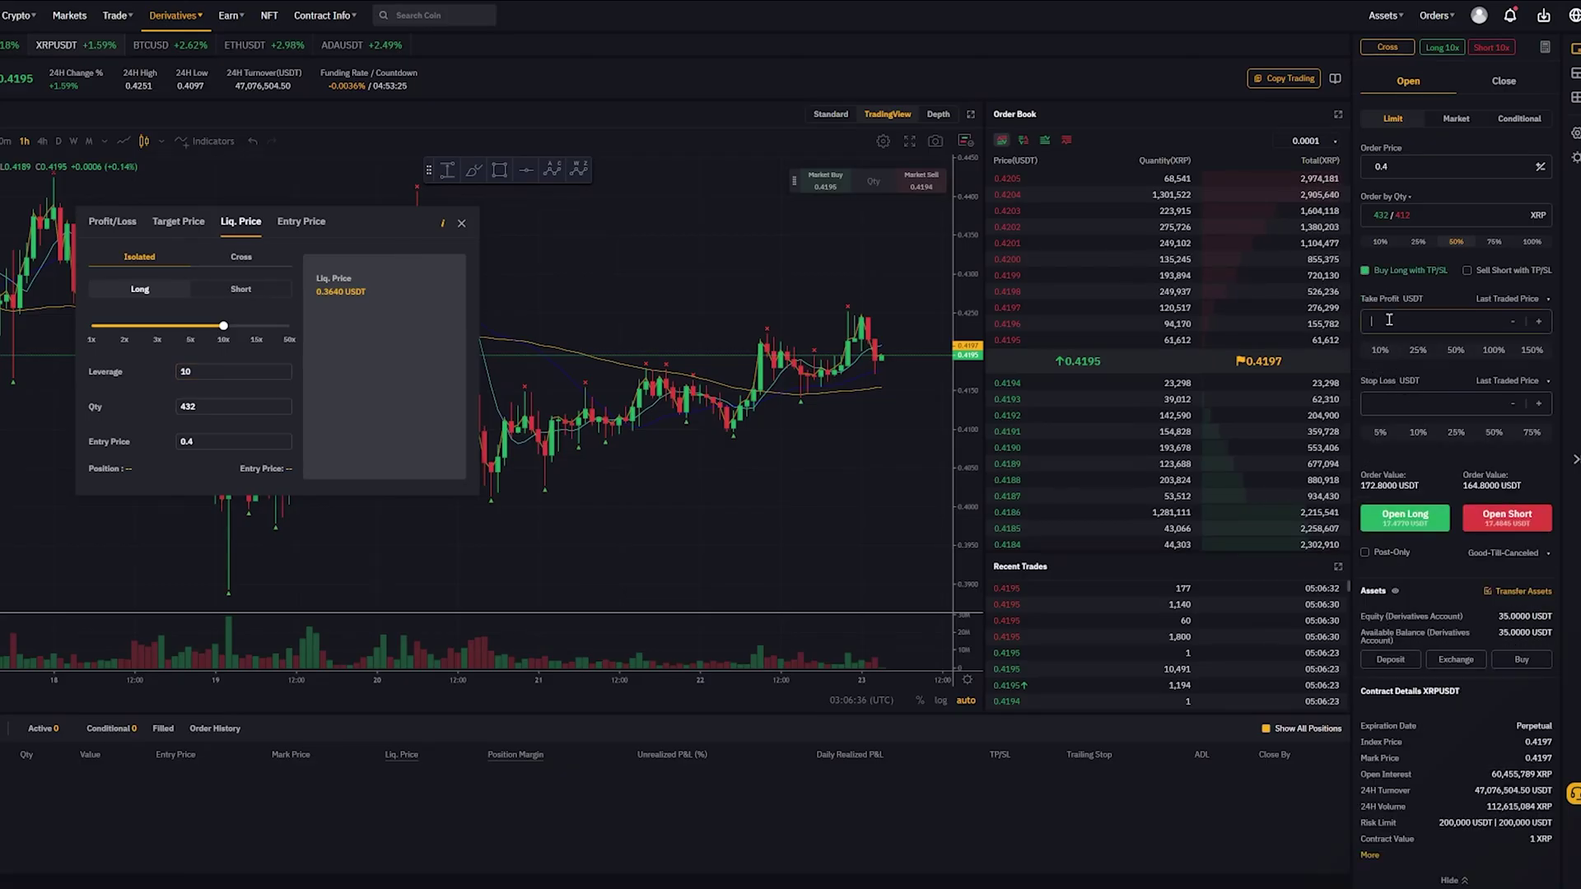
{"action": "type", "text": ".5"}
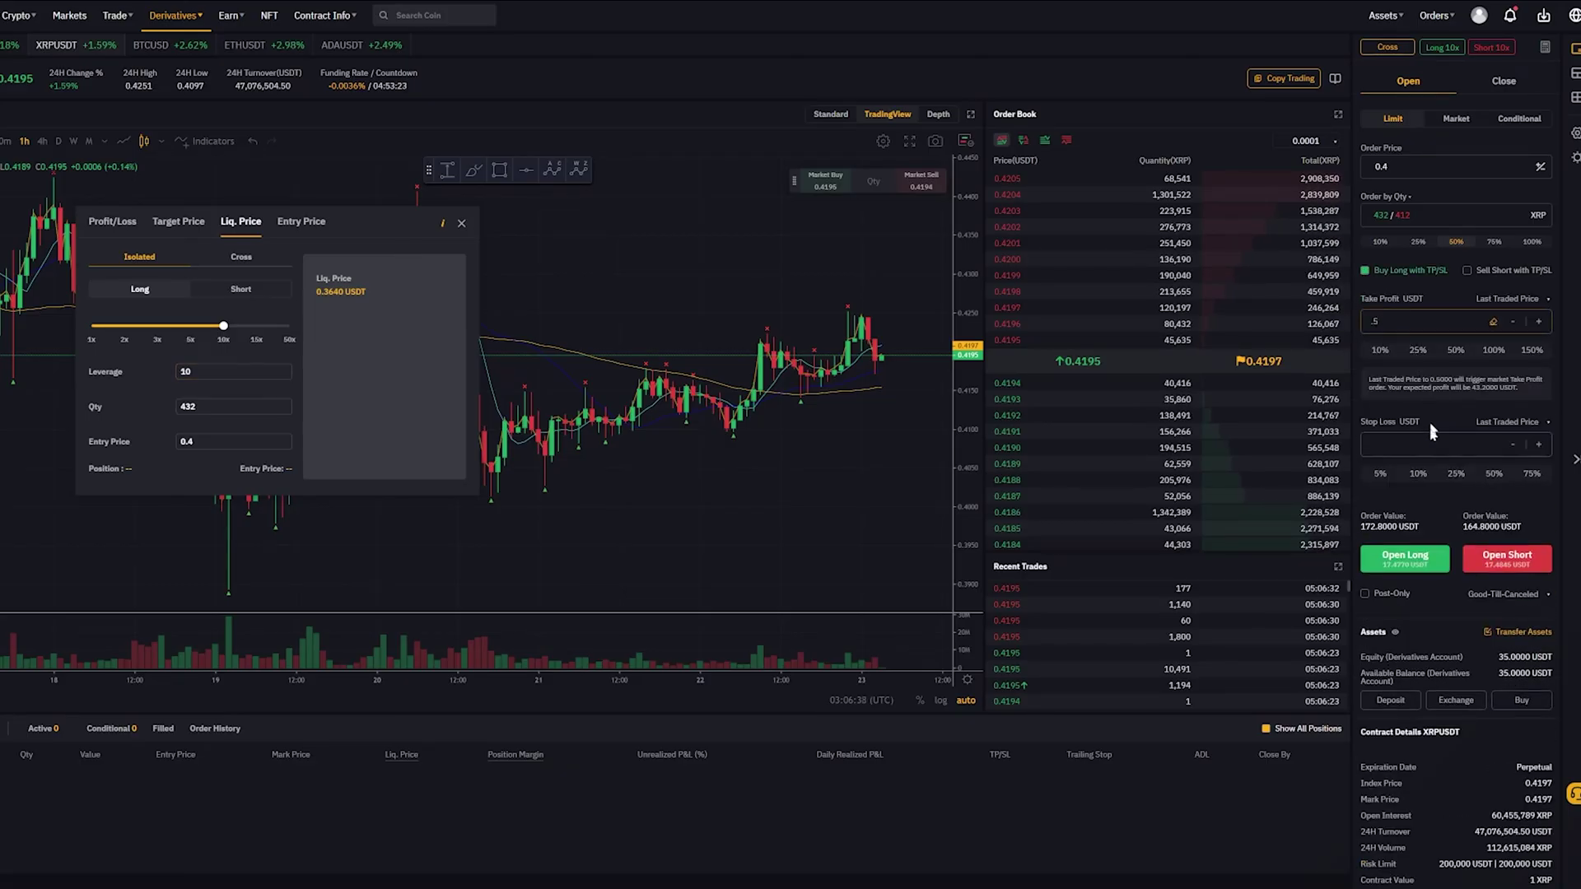
{"action": "left_click", "coordinate": [1387, 554]}
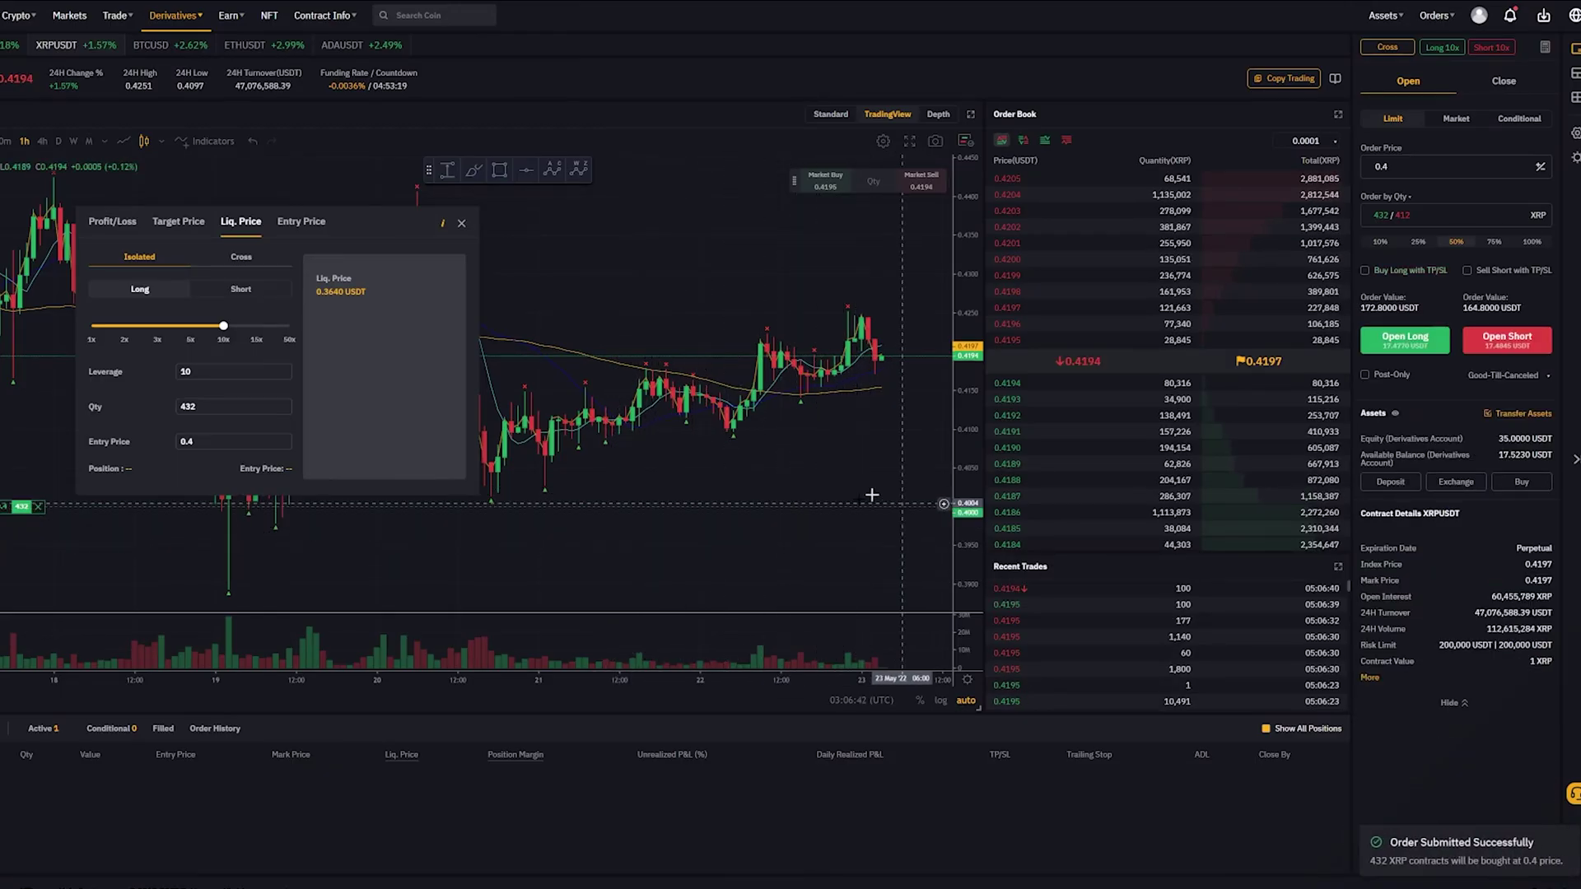
Step: Place a horizontal line on the XRPUSDT chart at about 0.3638 to mark the calculated liquidation price
{"action": "scroll", "coordinate": [884, 453], "scroll_direction": "up", "scroll_amount": 3}
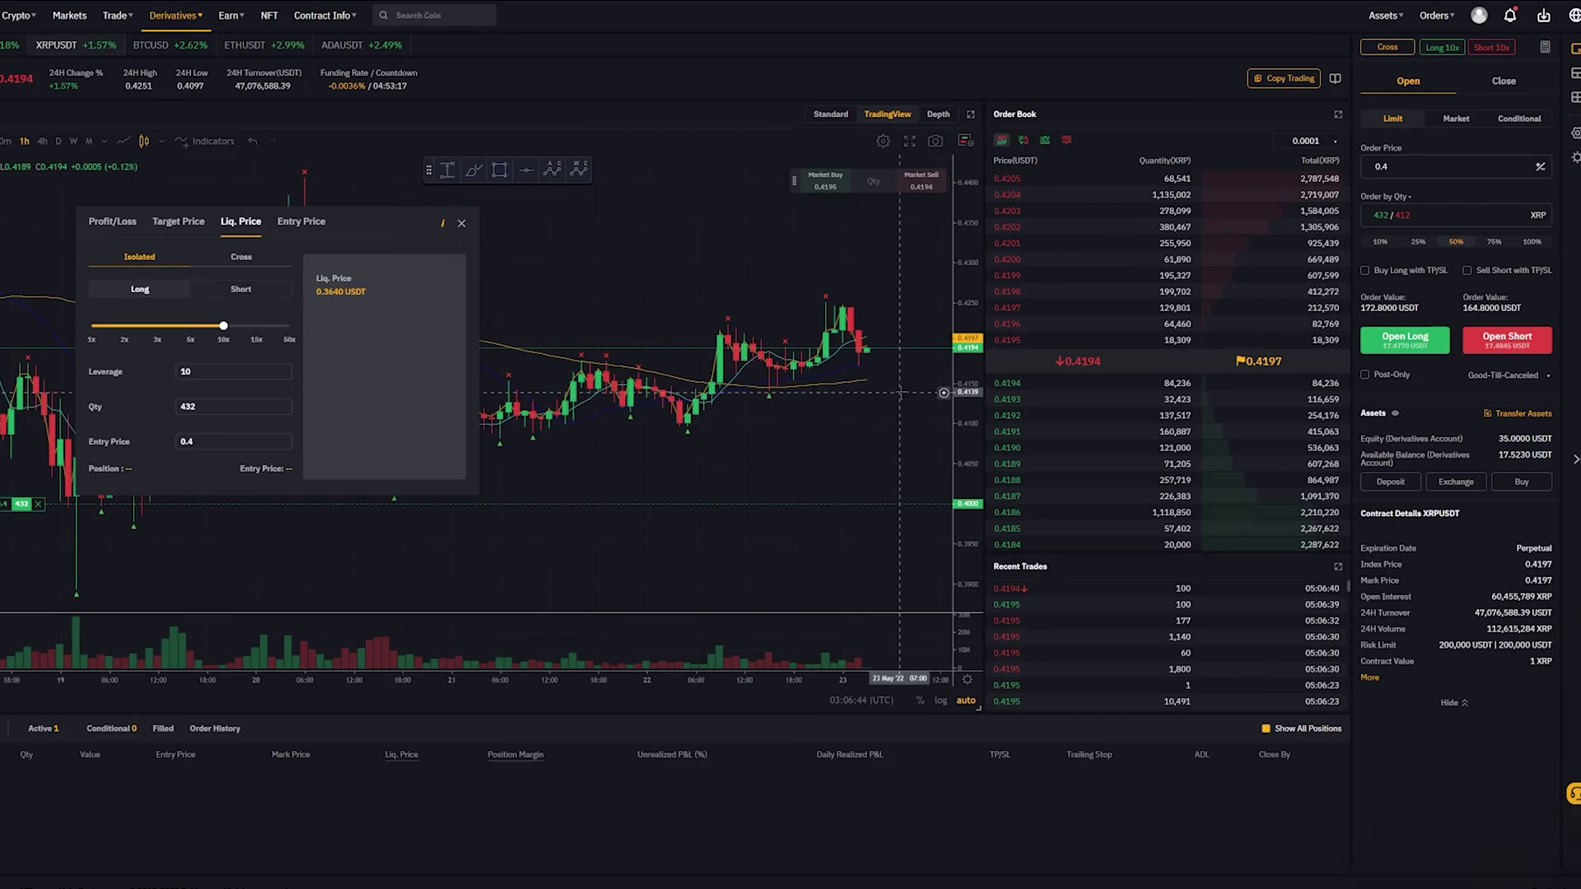
{"action": "scroll", "coordinate": [912, 404], "scroll_direction": "down", "scroll_amount": 5}
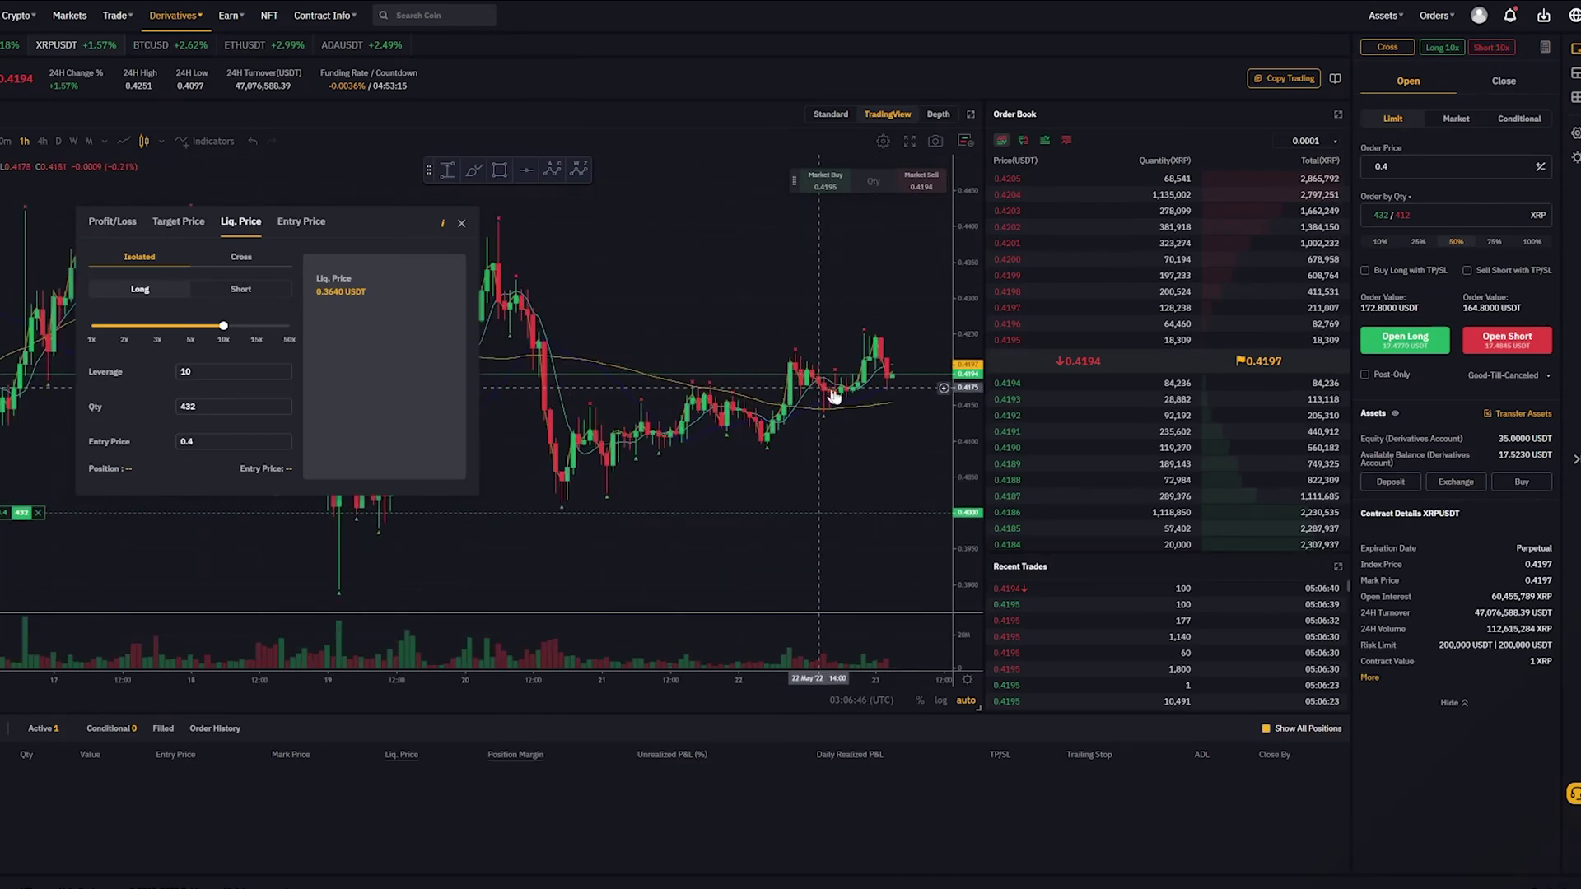
{"action": "left_click_drag", "start_coordinate": [866, 435], "coordinate": [718, 407]}
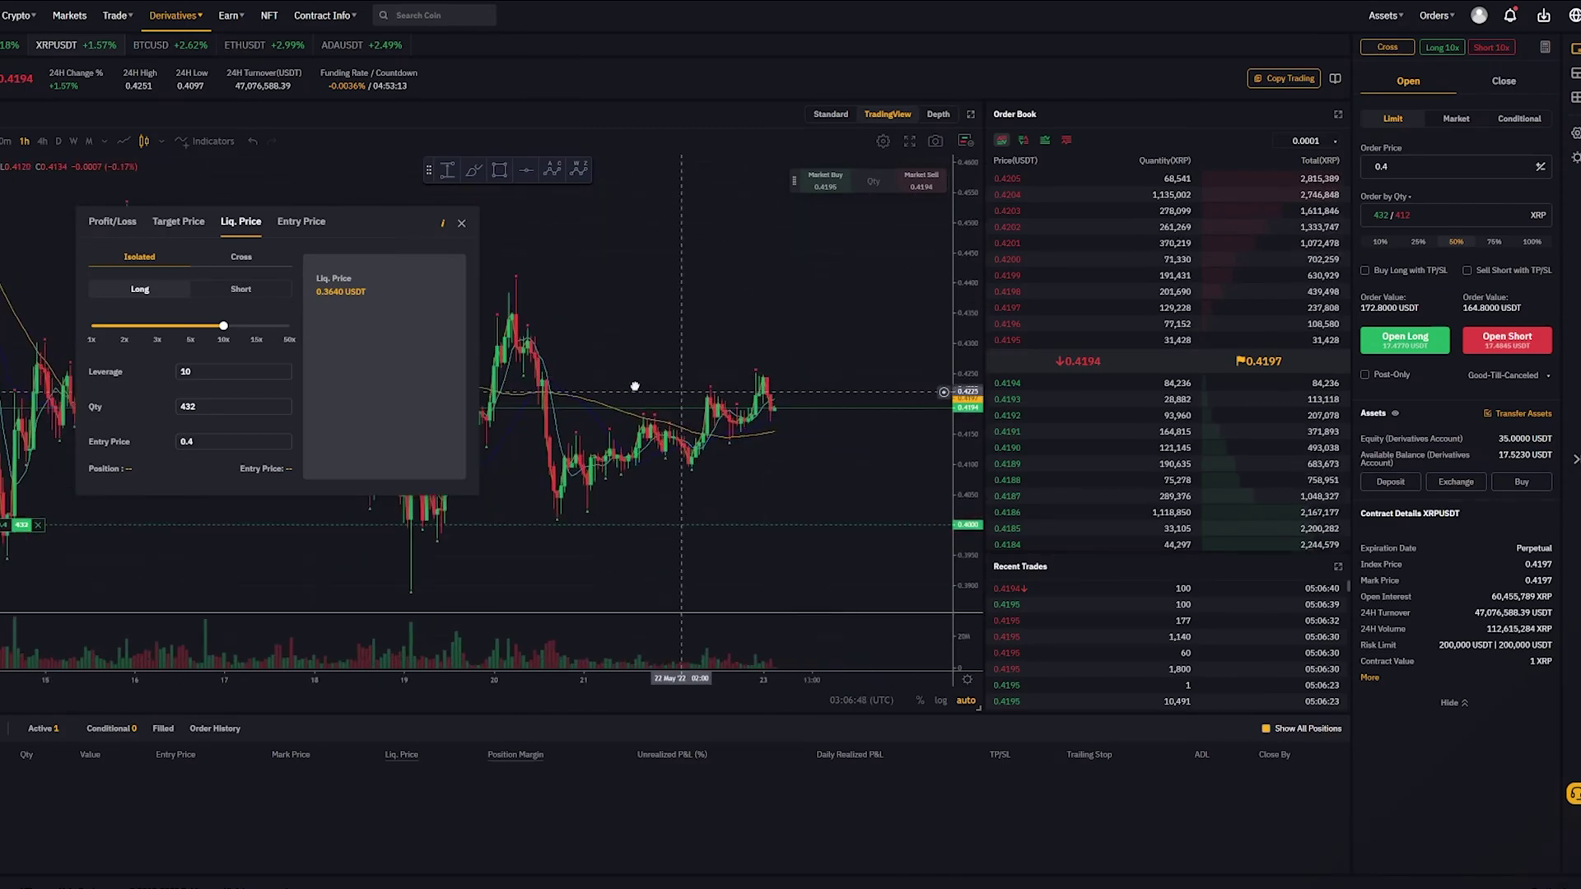
{"action": "left_click_drag", "start_coordinate": [970, 356], "coordinate": [970, 468]}
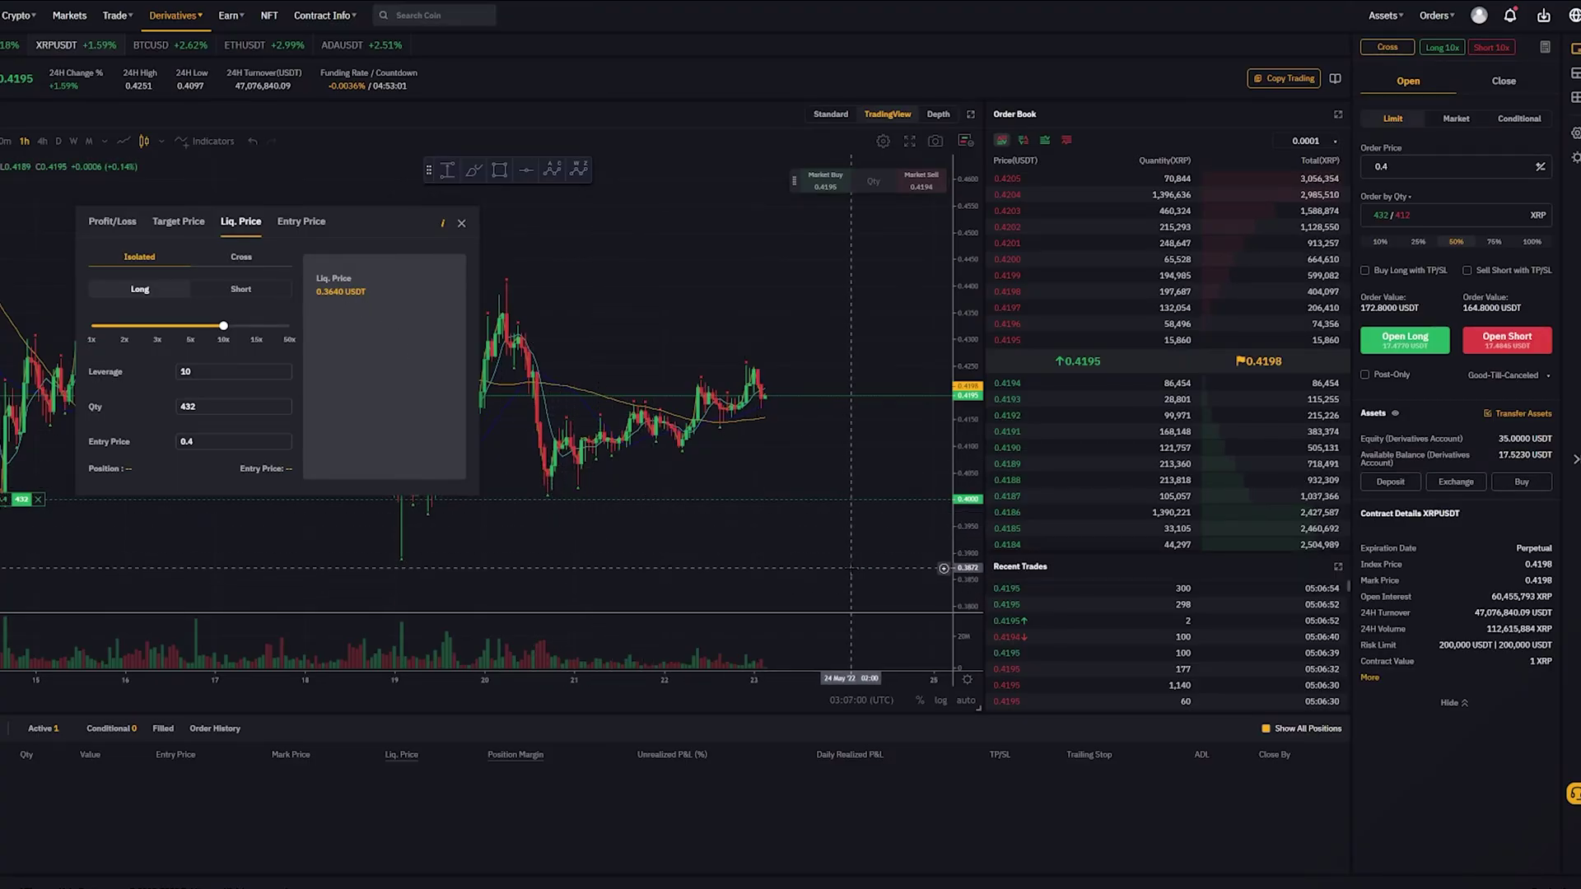
{"action": "scroll", "coordinate": [850, 570], "scroll_direction": "down", "scroll_amount": 3}
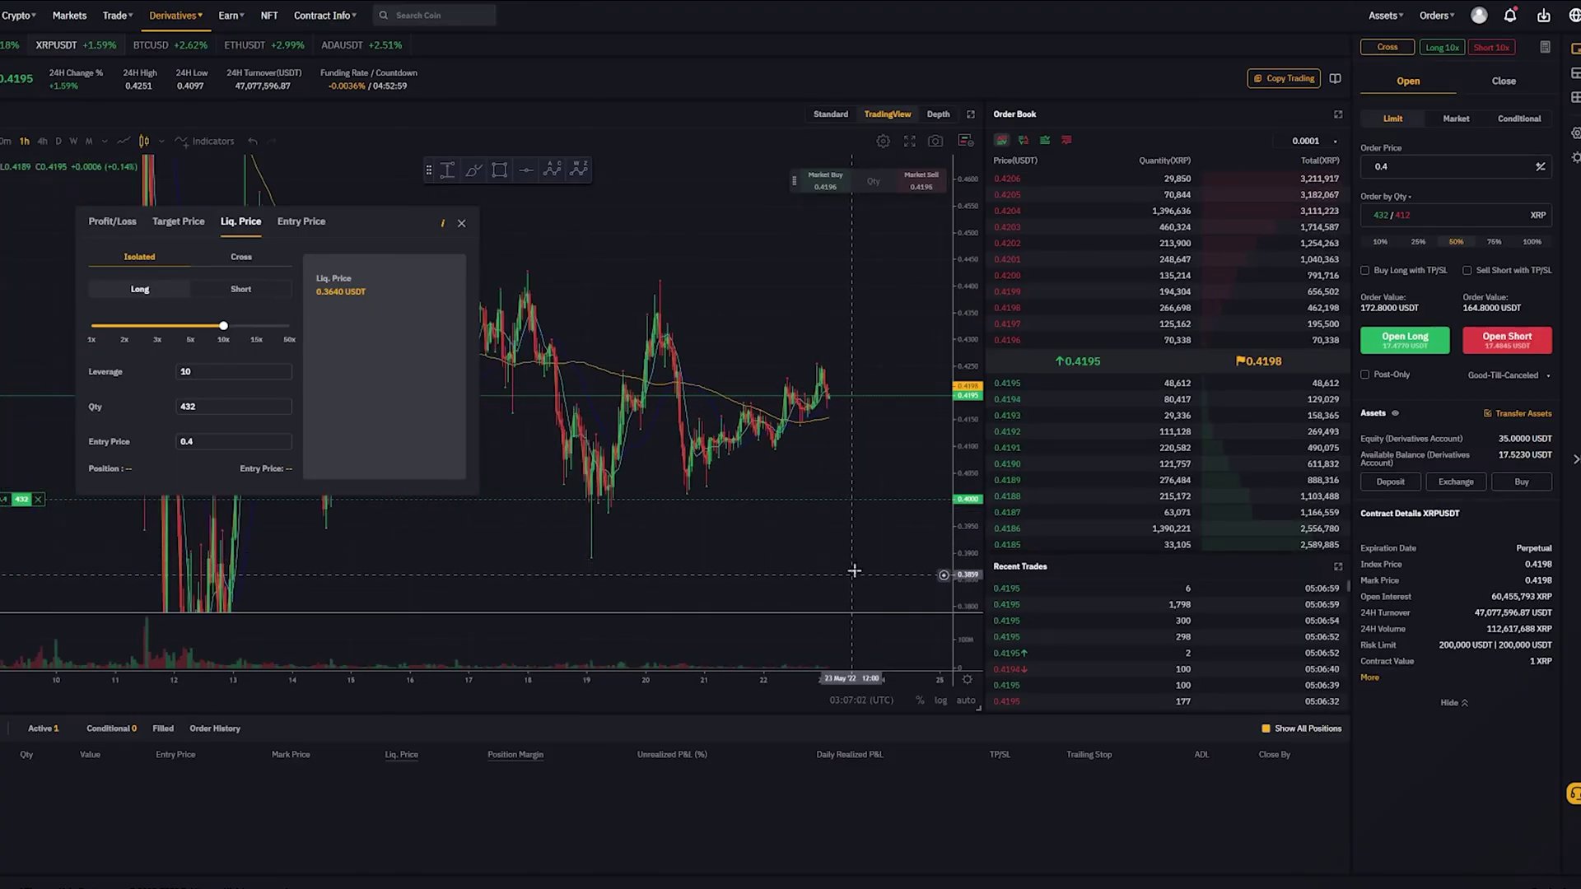
{"action": "scroll", "coordinate": [856, 560], "scroll_direction": "down", "scroll_amount": 2}
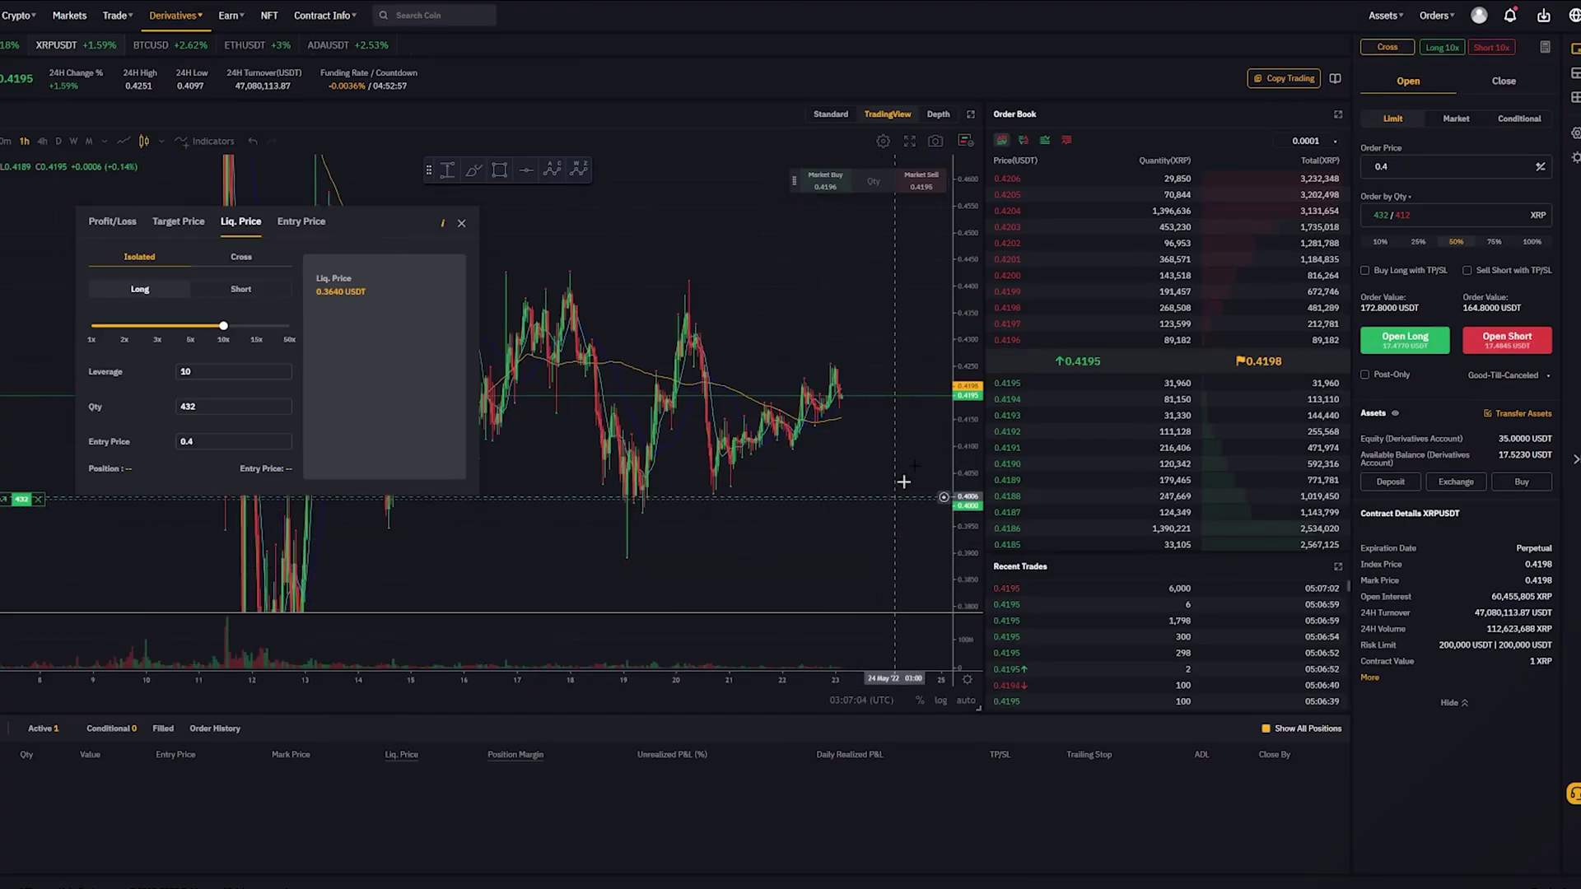
{"action": "left_click_drag", "start_coordinate": [976, 328], "coordinate": [974, 356]}
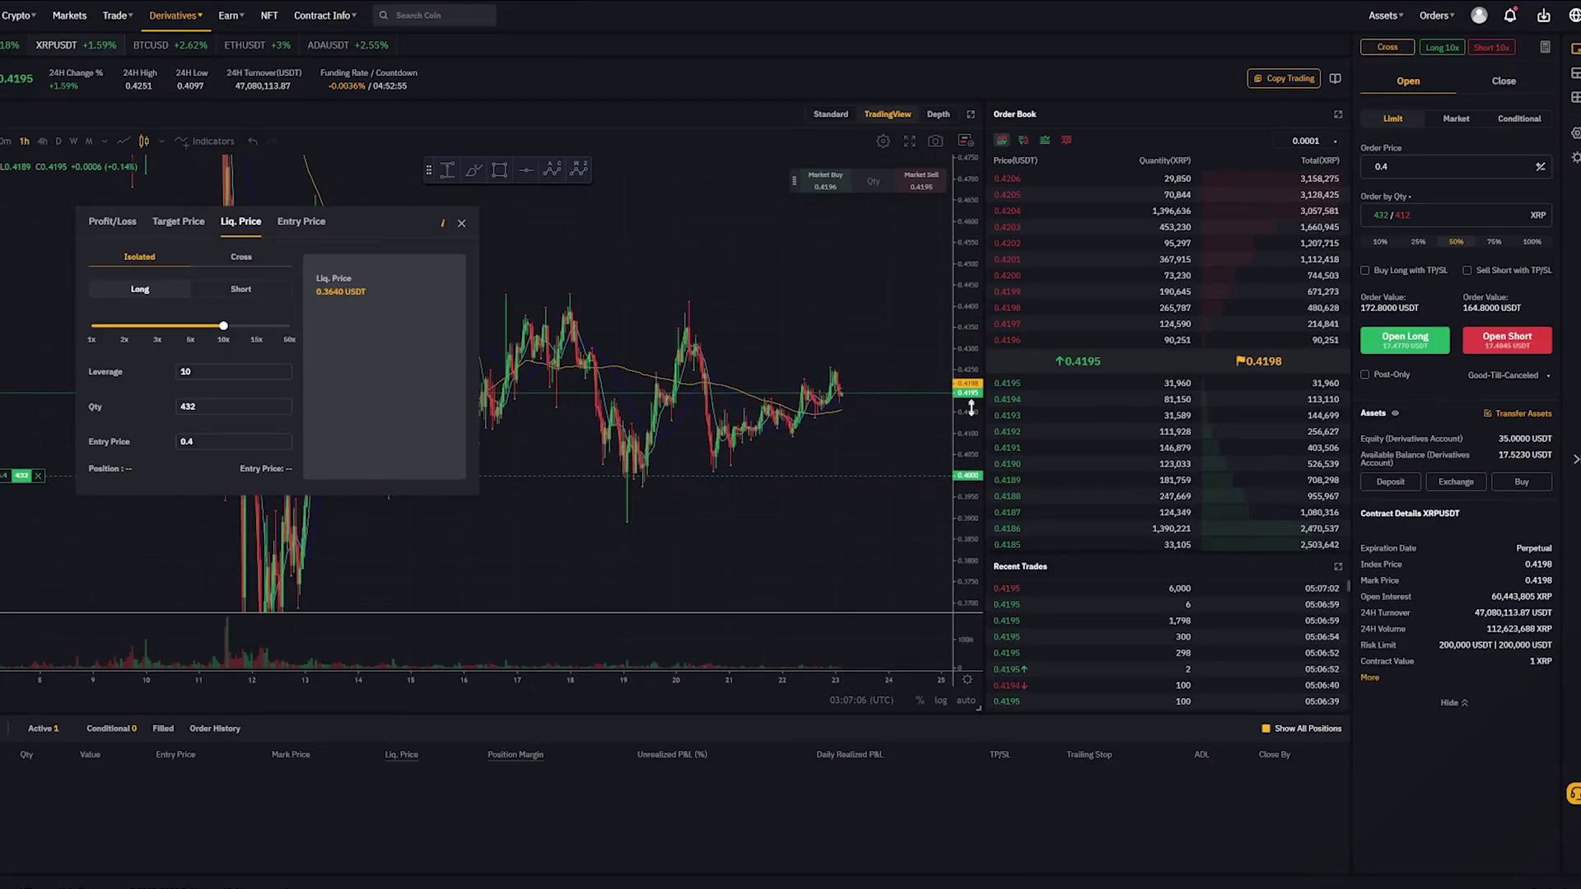
{"action": "left_click", "coordinate": [526, 173]}
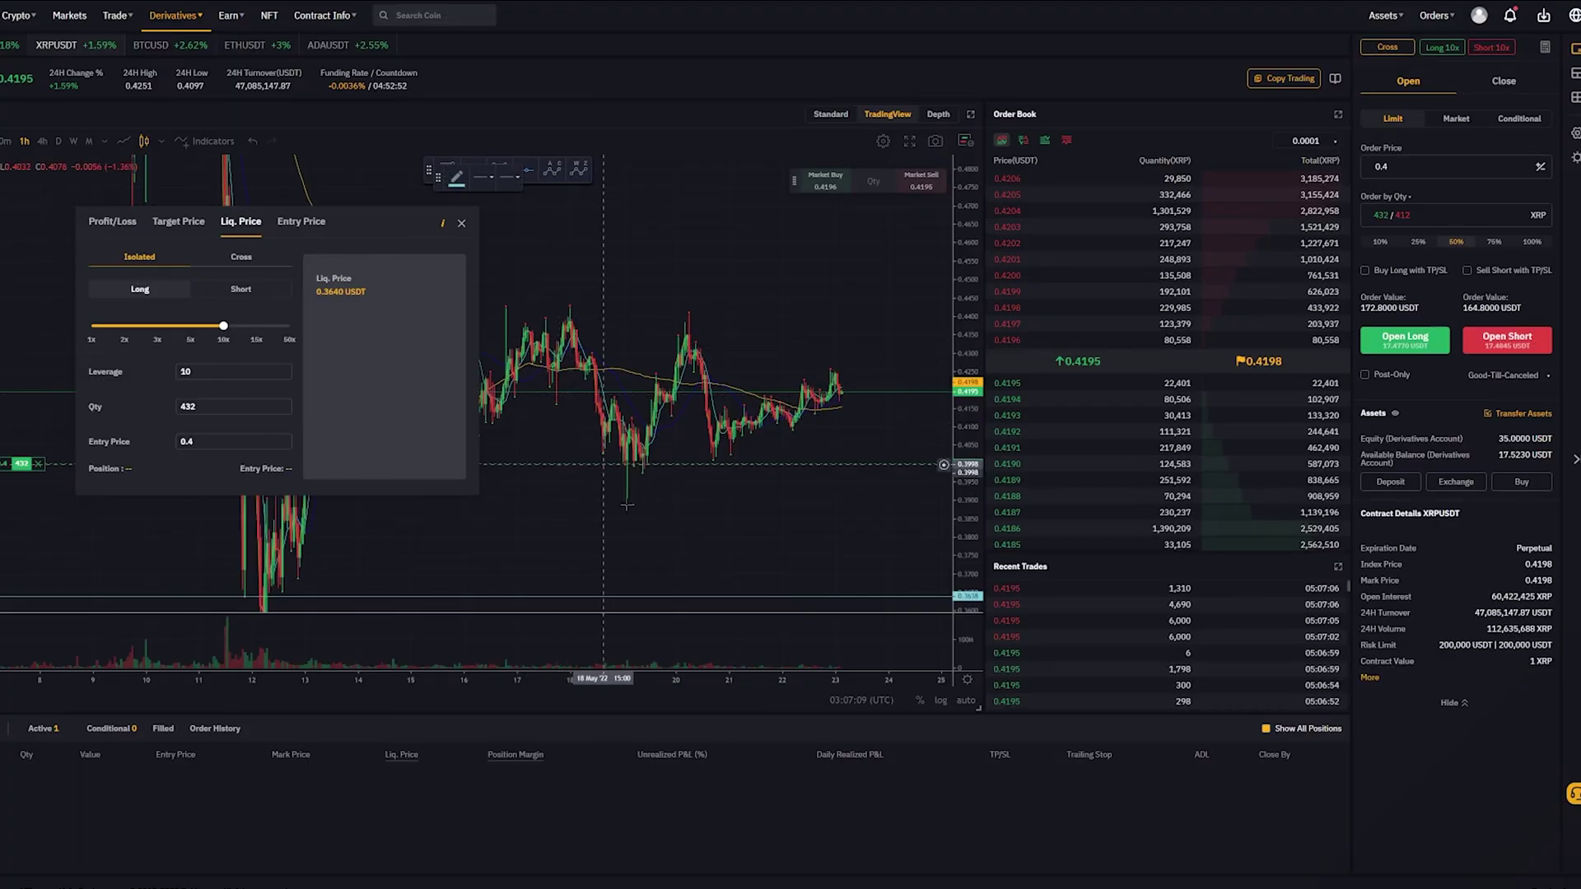
{"action": "left_click", "coordinate": [674, 596]}
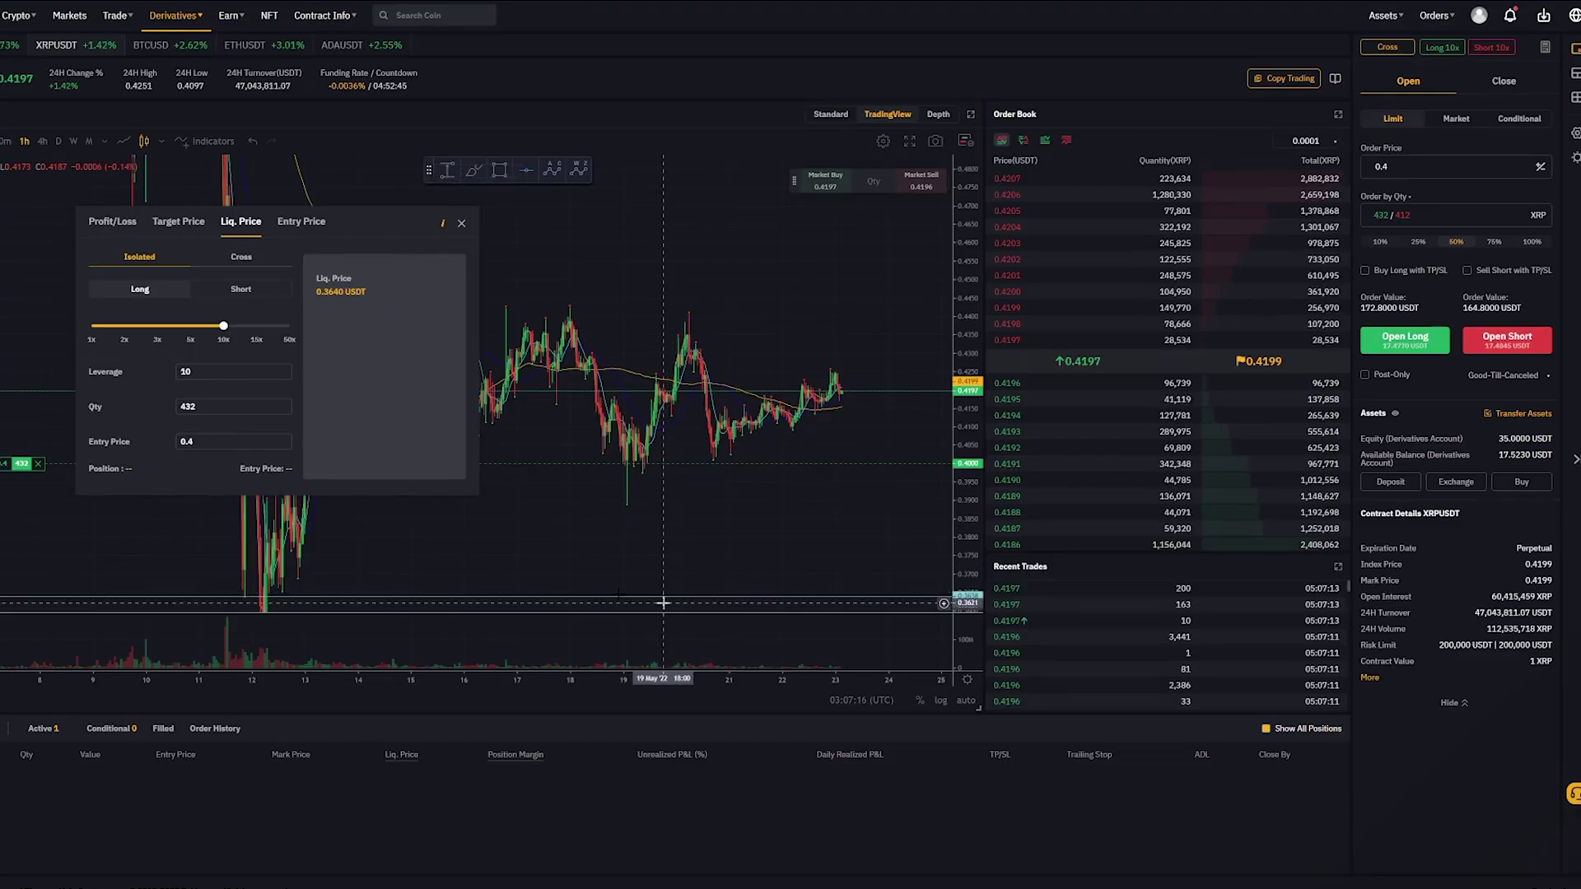
Step: Change the color of the horizontal liquidation line on the chart to magenta
{"action": "left_click", "coordinate": [461, 596]}
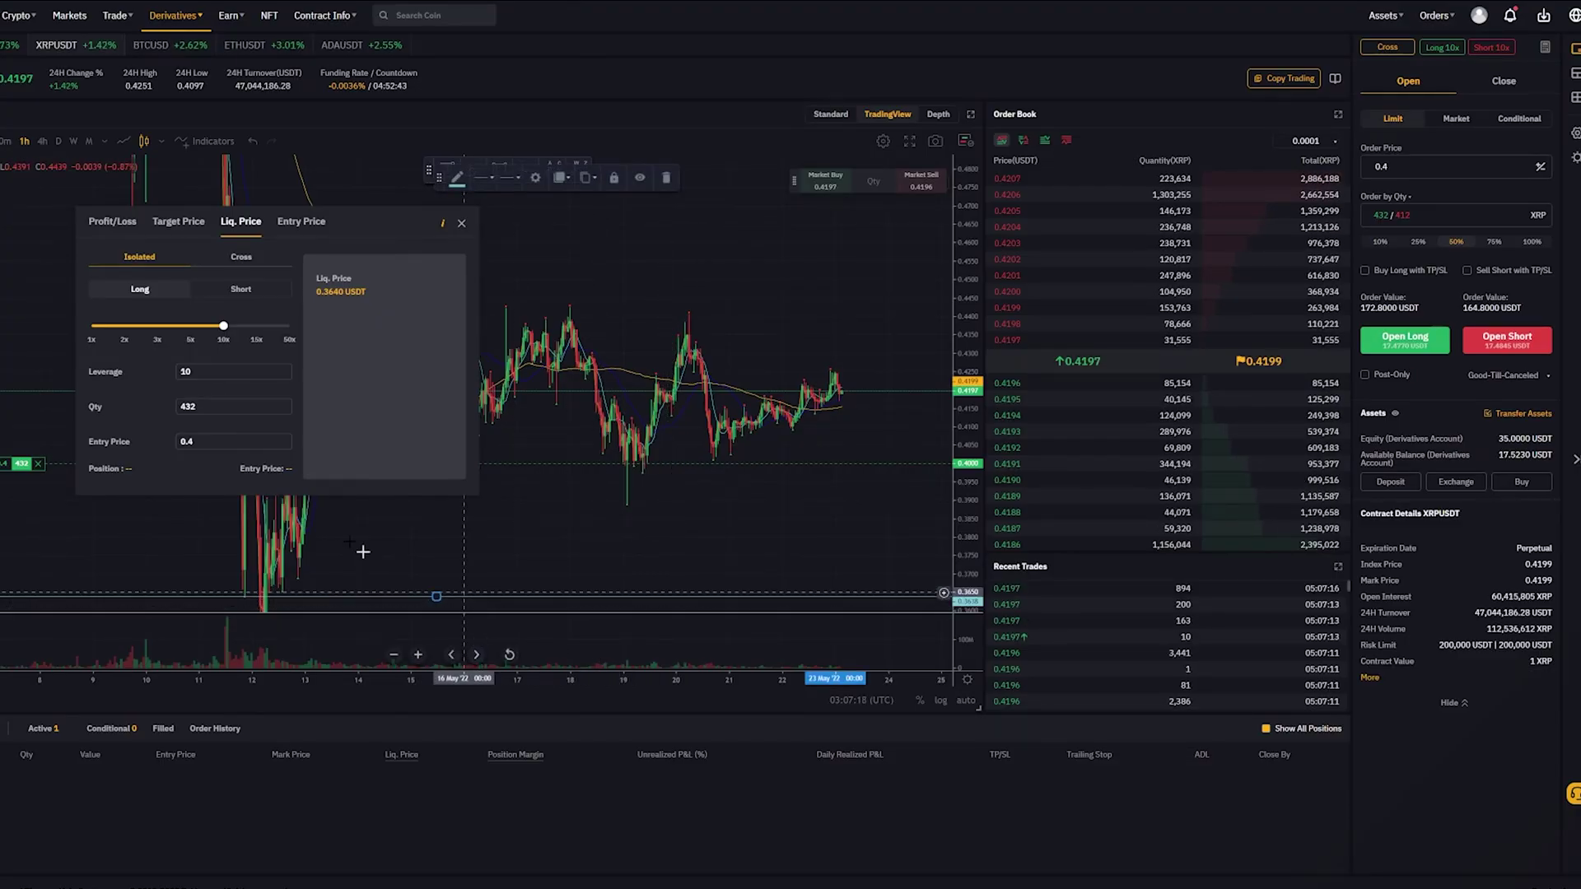
{"action": "left_click", "coordinate": [457, 177]}
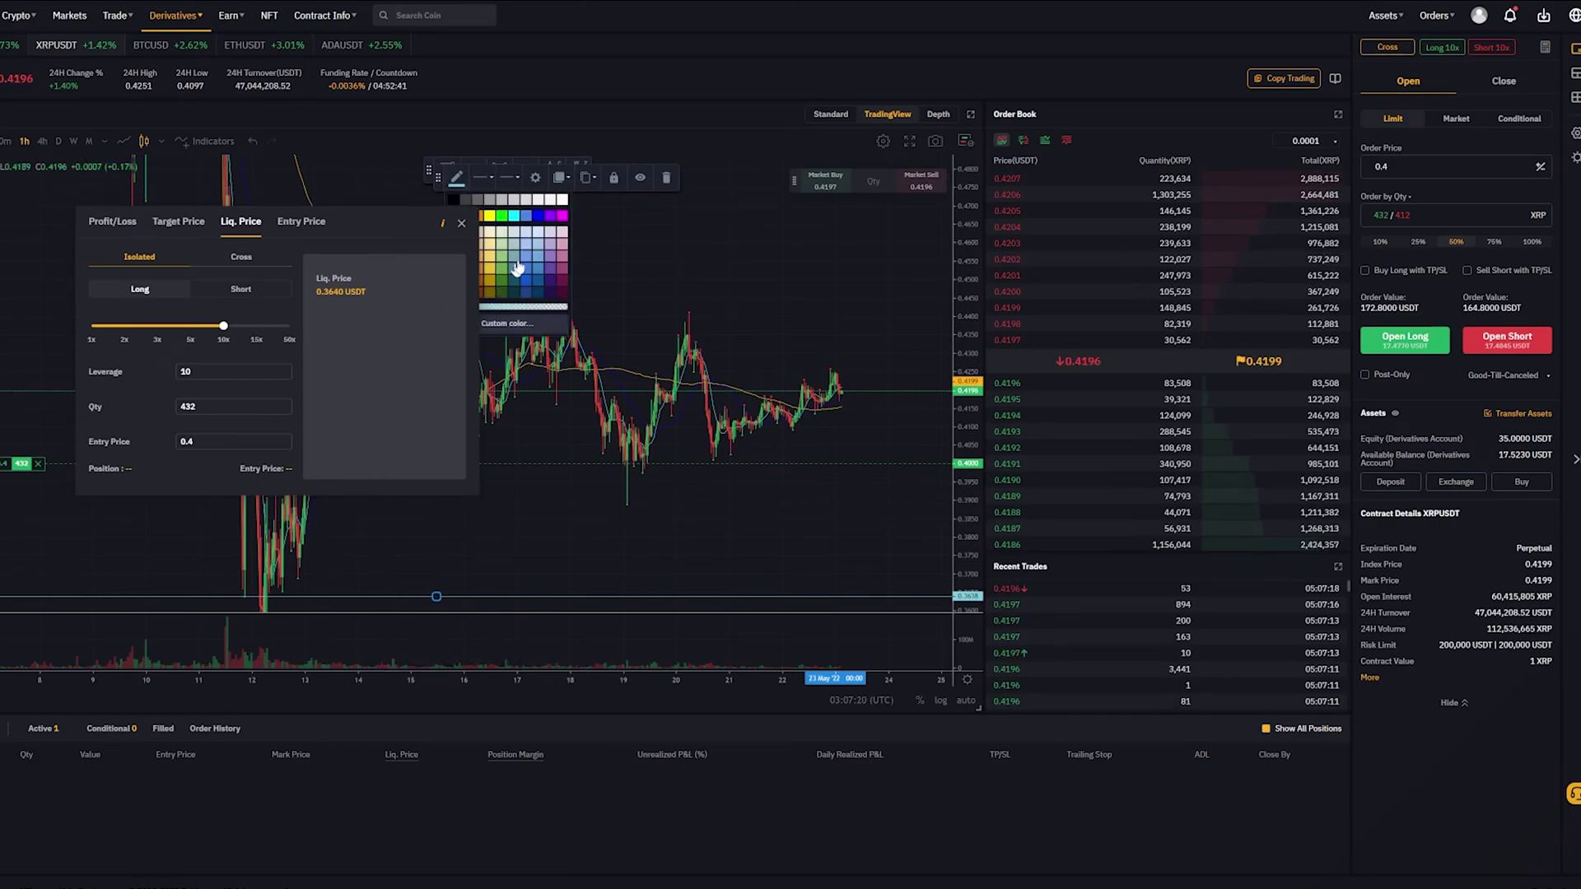
{"action": "left_click", "coordinate": [563, 217]}
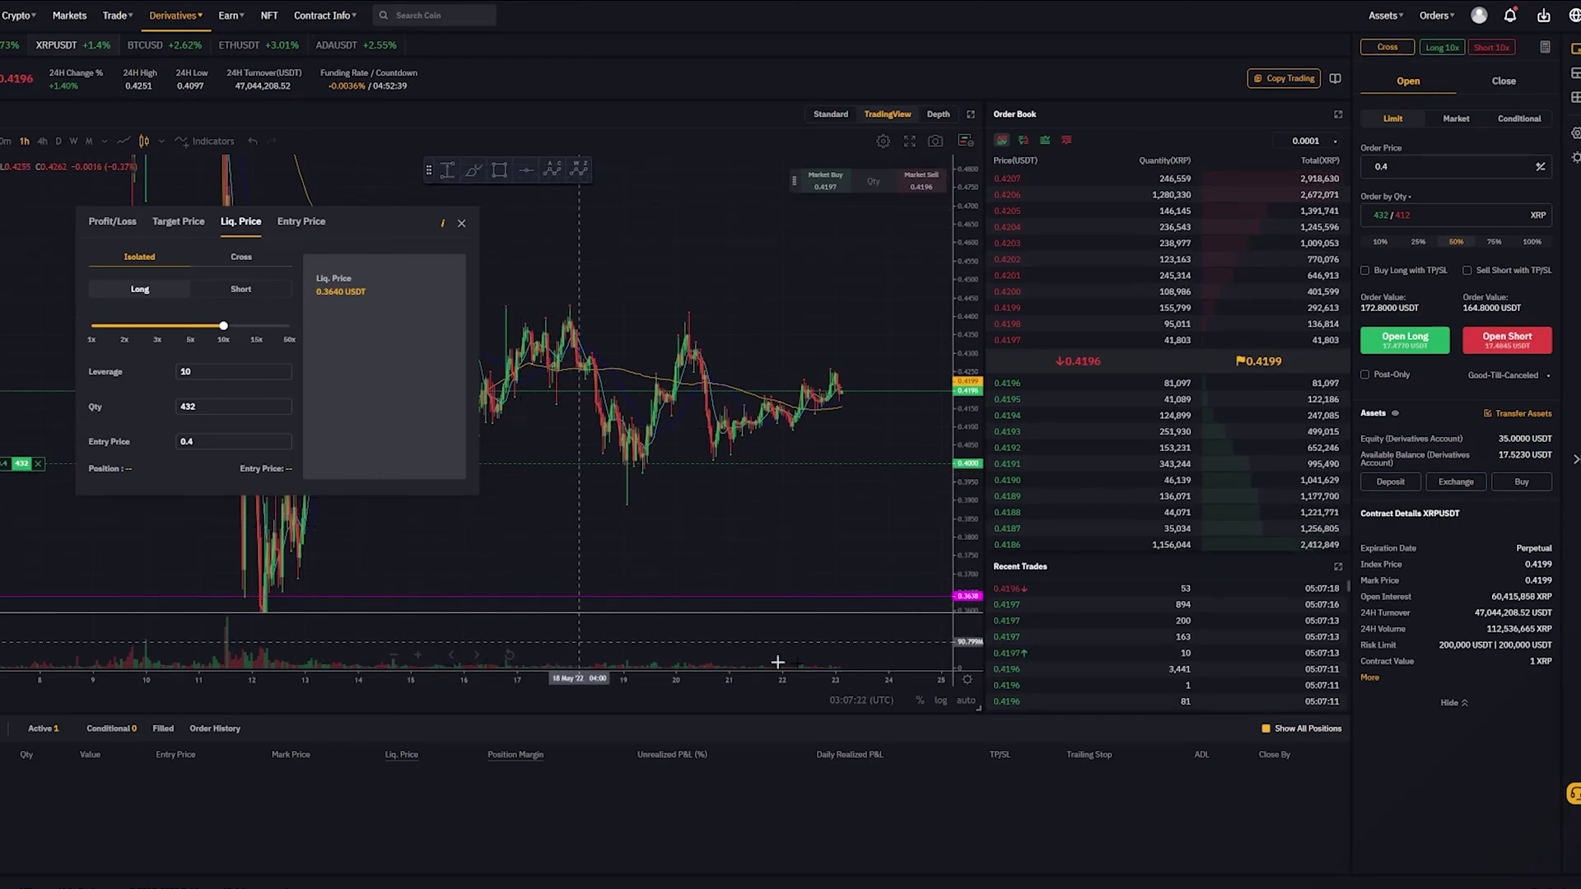
{"action": "left_click_drag", "start_coordinate": [857, 534], "coordinate": [682, 463]}
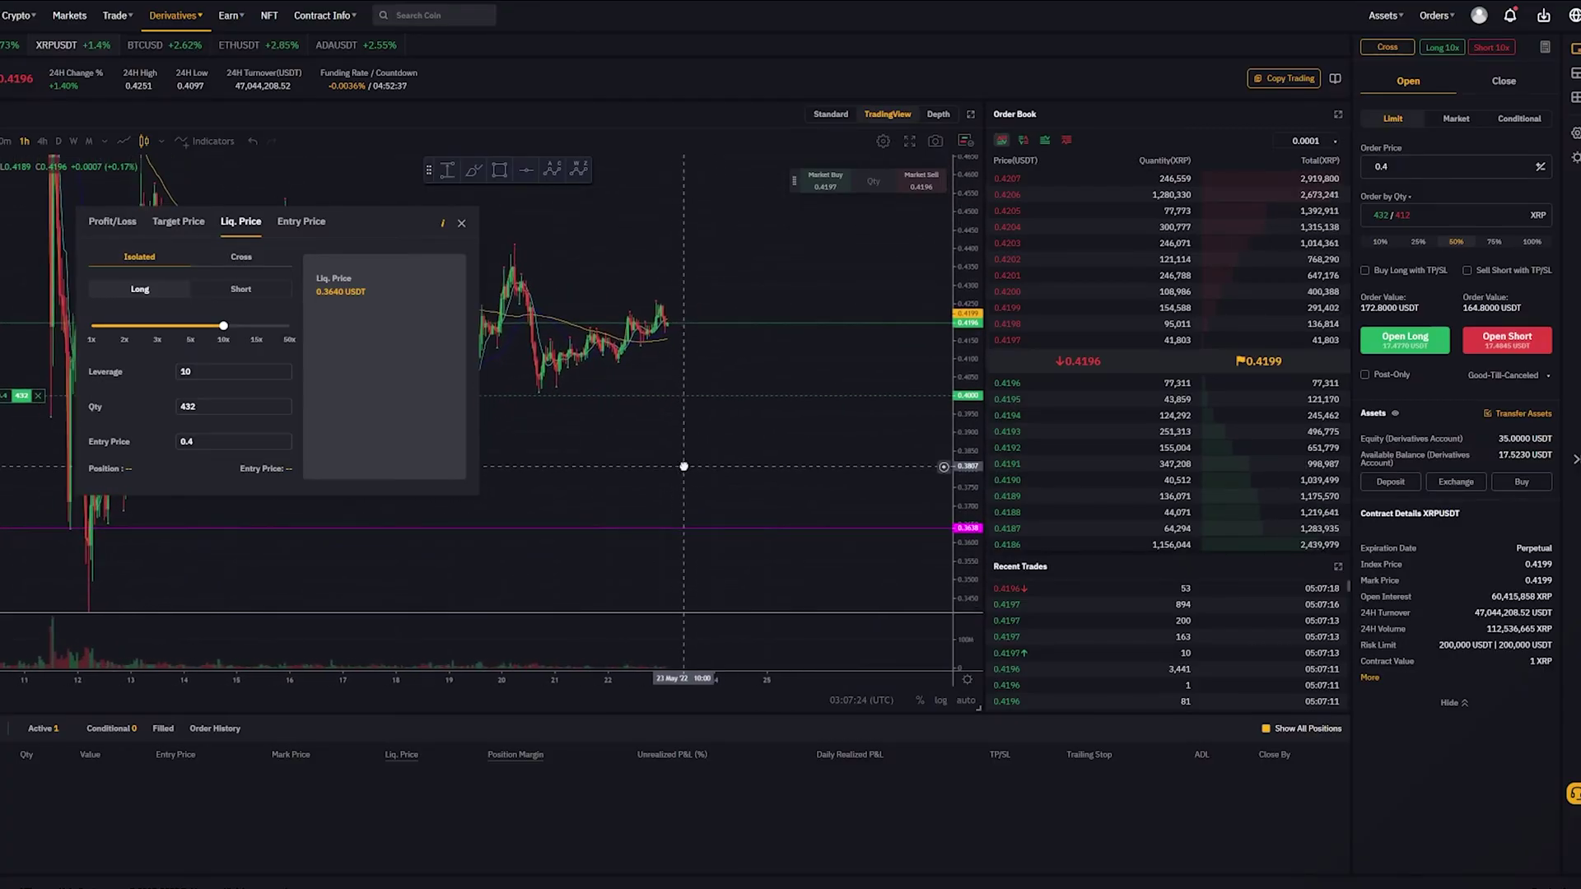
Step: Draw an Elliott triple combo wave (WXYXZ) from the latest candle down through the 0.4 entry level to below the magenta liquidation line
{"action": "left_click", "coordinate": [580, 168]}
{"action": "left_click", "coordinate": [668, 326]}
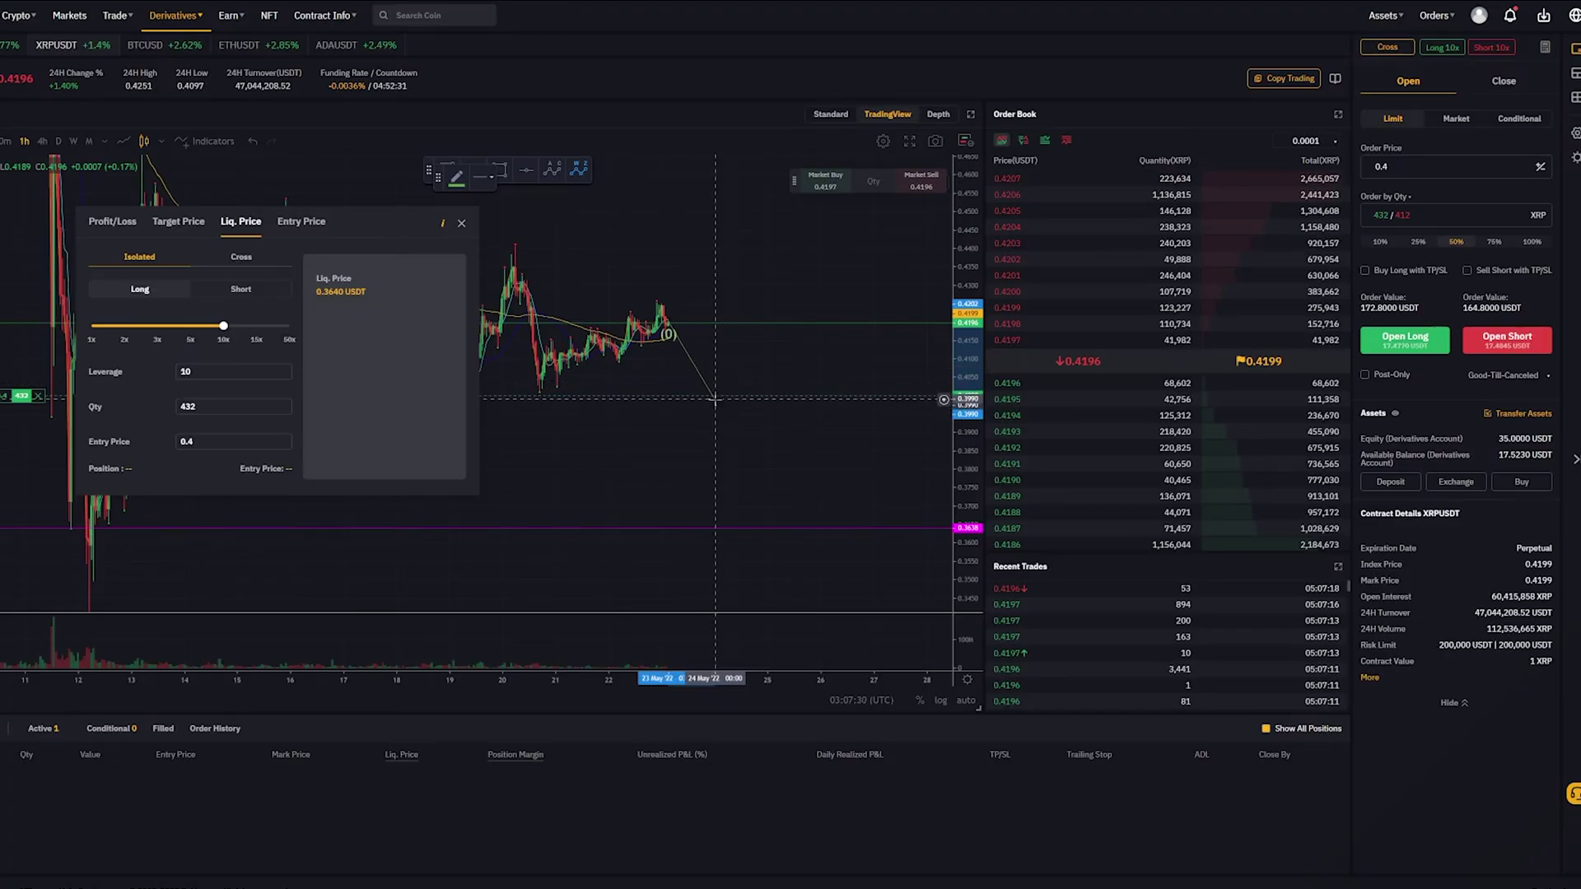
{"action": "left_click", "coordinate": [714, 409]}
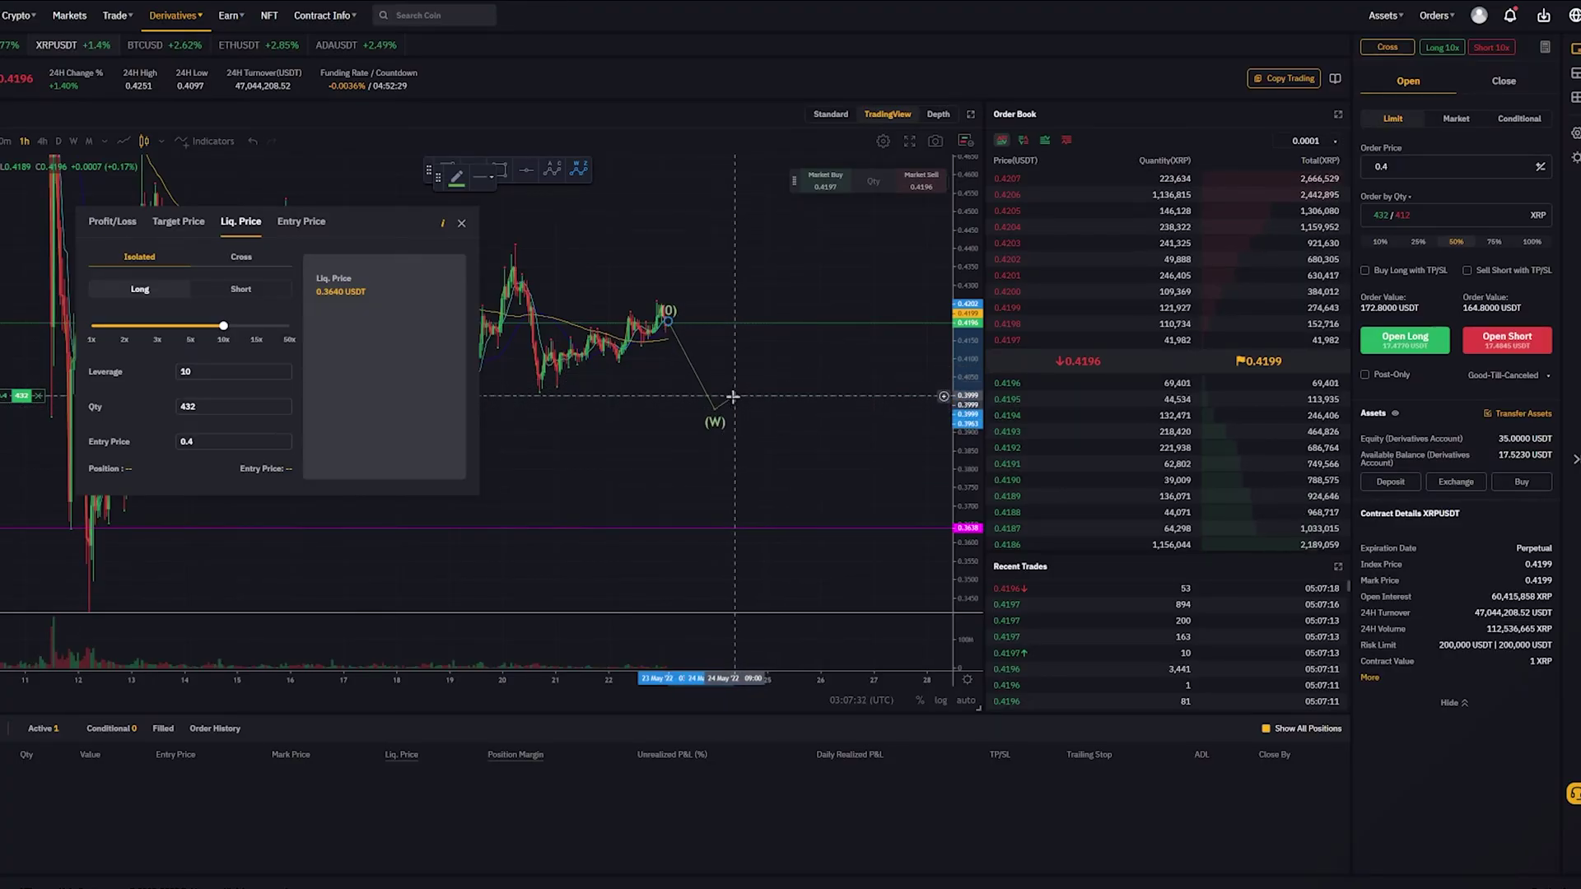
{"action": "left_click", "coordinate": [732, 389]}
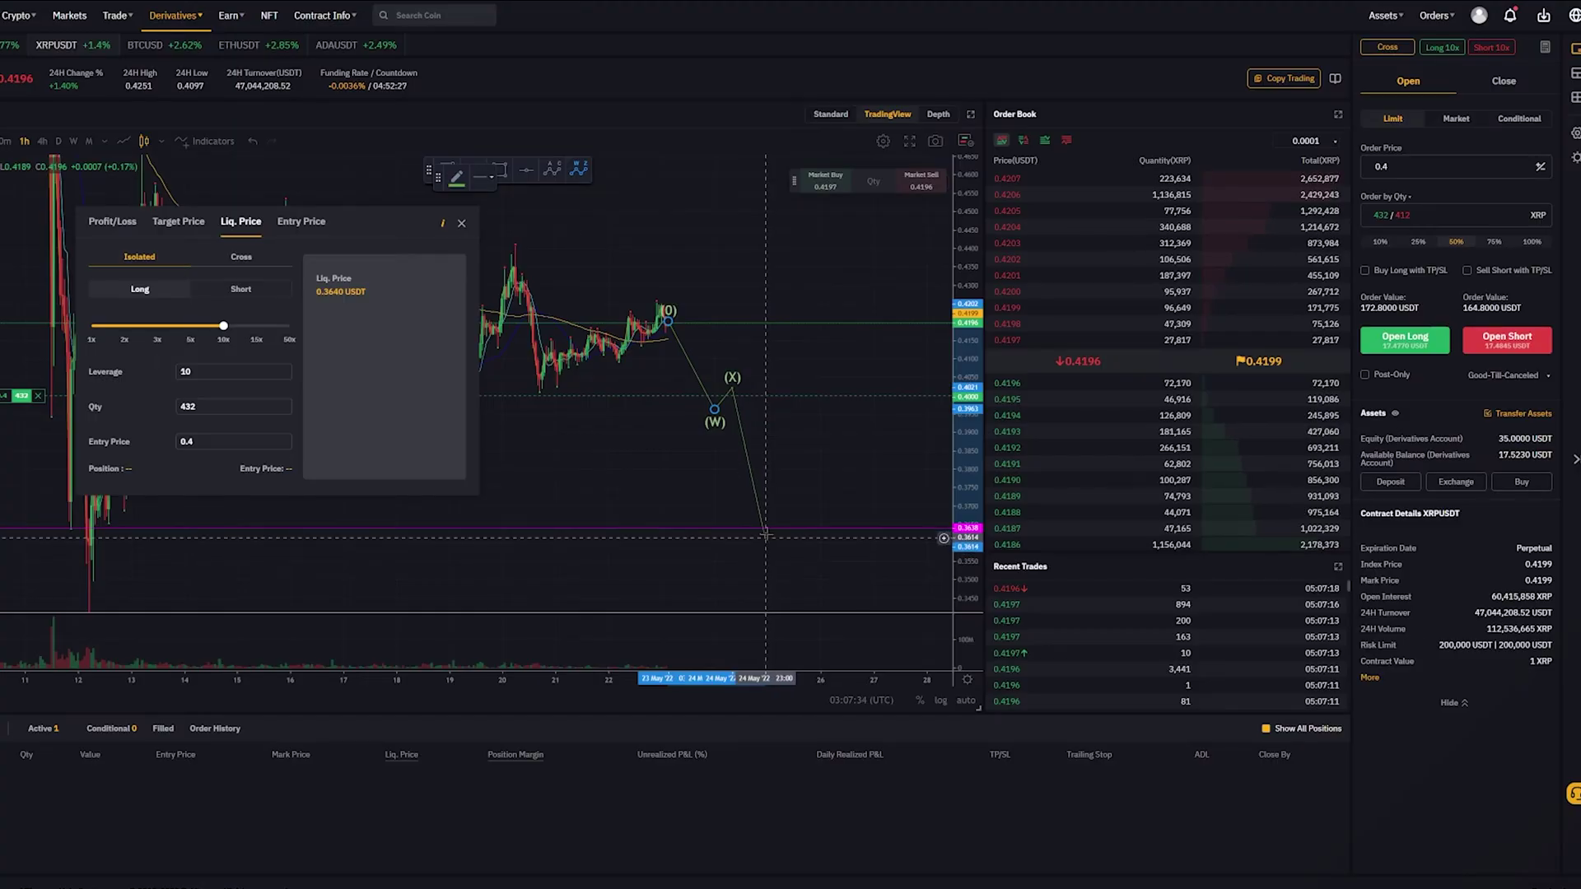
{"action": "left_click", "coordinate": [755, 488]}
{"action": "left_click", "coordinate": [790, 449]}
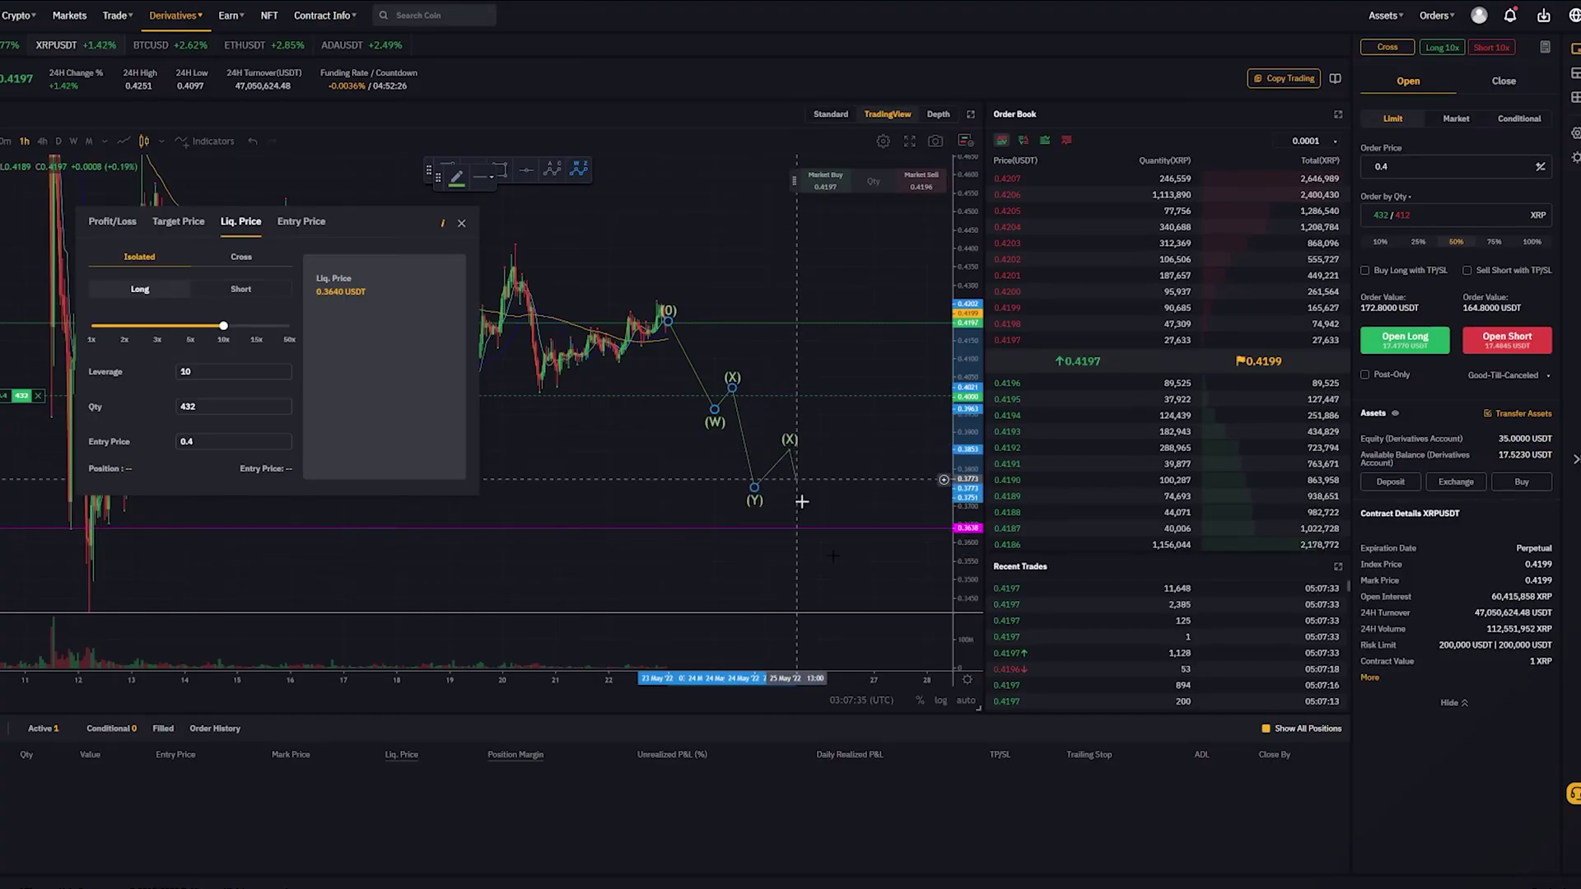
{"action": "left_click", "coordinate": [814, 558]}
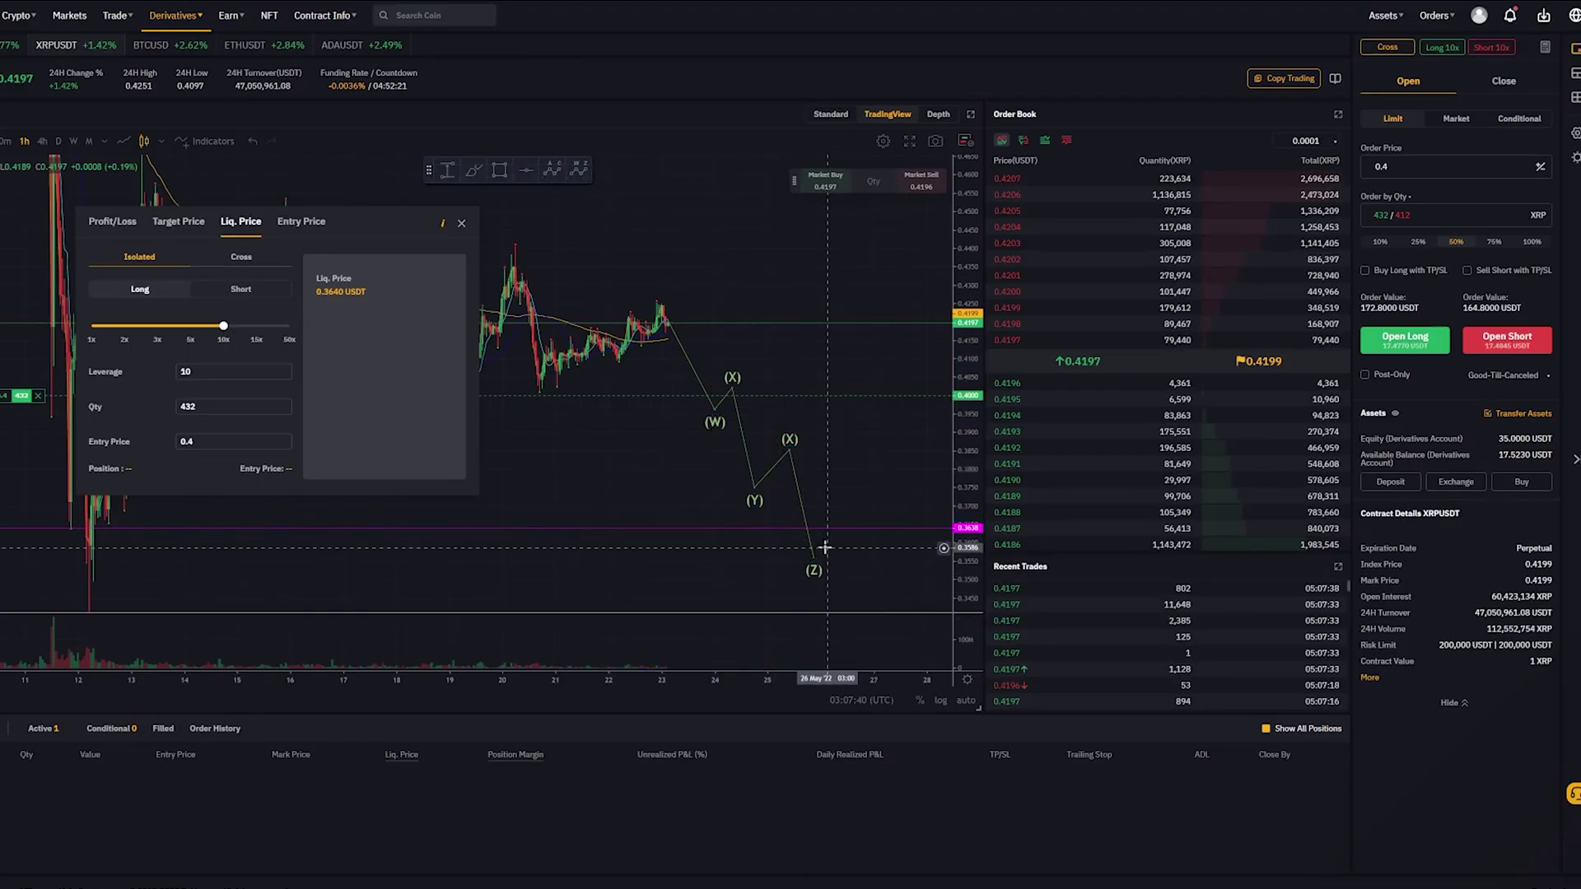
Step: Circle the point where the projected price path crosses the liquidation line with a freehand brush stroke
{"action": "scroll", "coordinate": [741, 523], "scroll_direction": "up", "scroll_amount": 3}
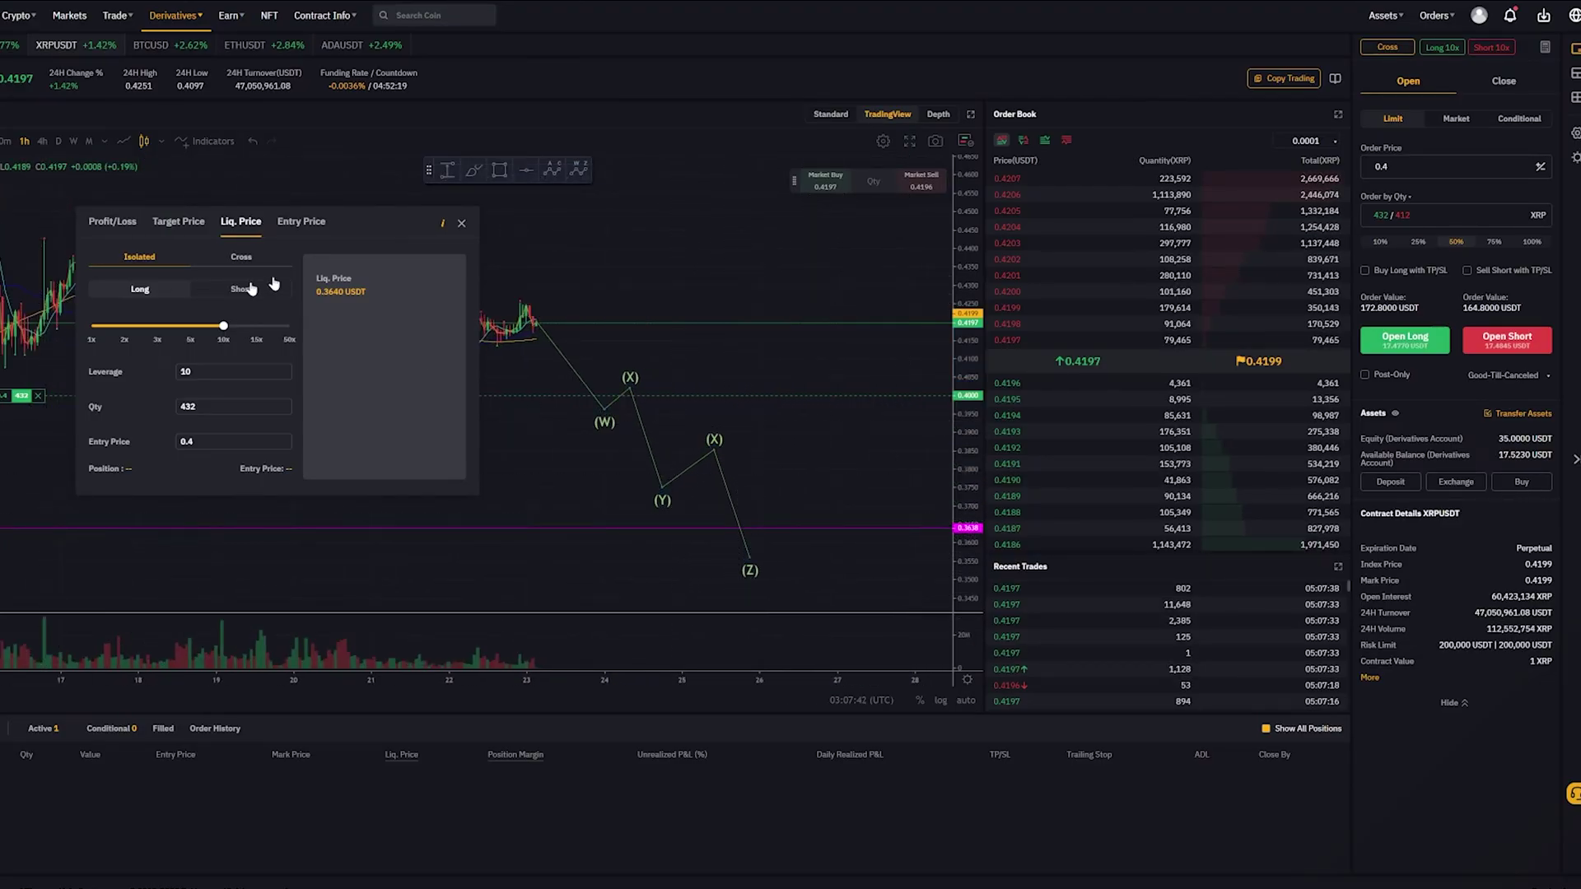
{"action": "left_click", "coordinate": [474, 171]}
{"action": "mouse_move", "coordinate": [752, 500]}
{"action": "left_mouse_down"}
{"action": "mouse_move", "coordinate": [702, 527]}
{"action": "mouse_move", "coordinate": [741, 547]}
{"action": "mouse_move", "coordinate": [756, 497]}
{"action": "left_mouse_up"}
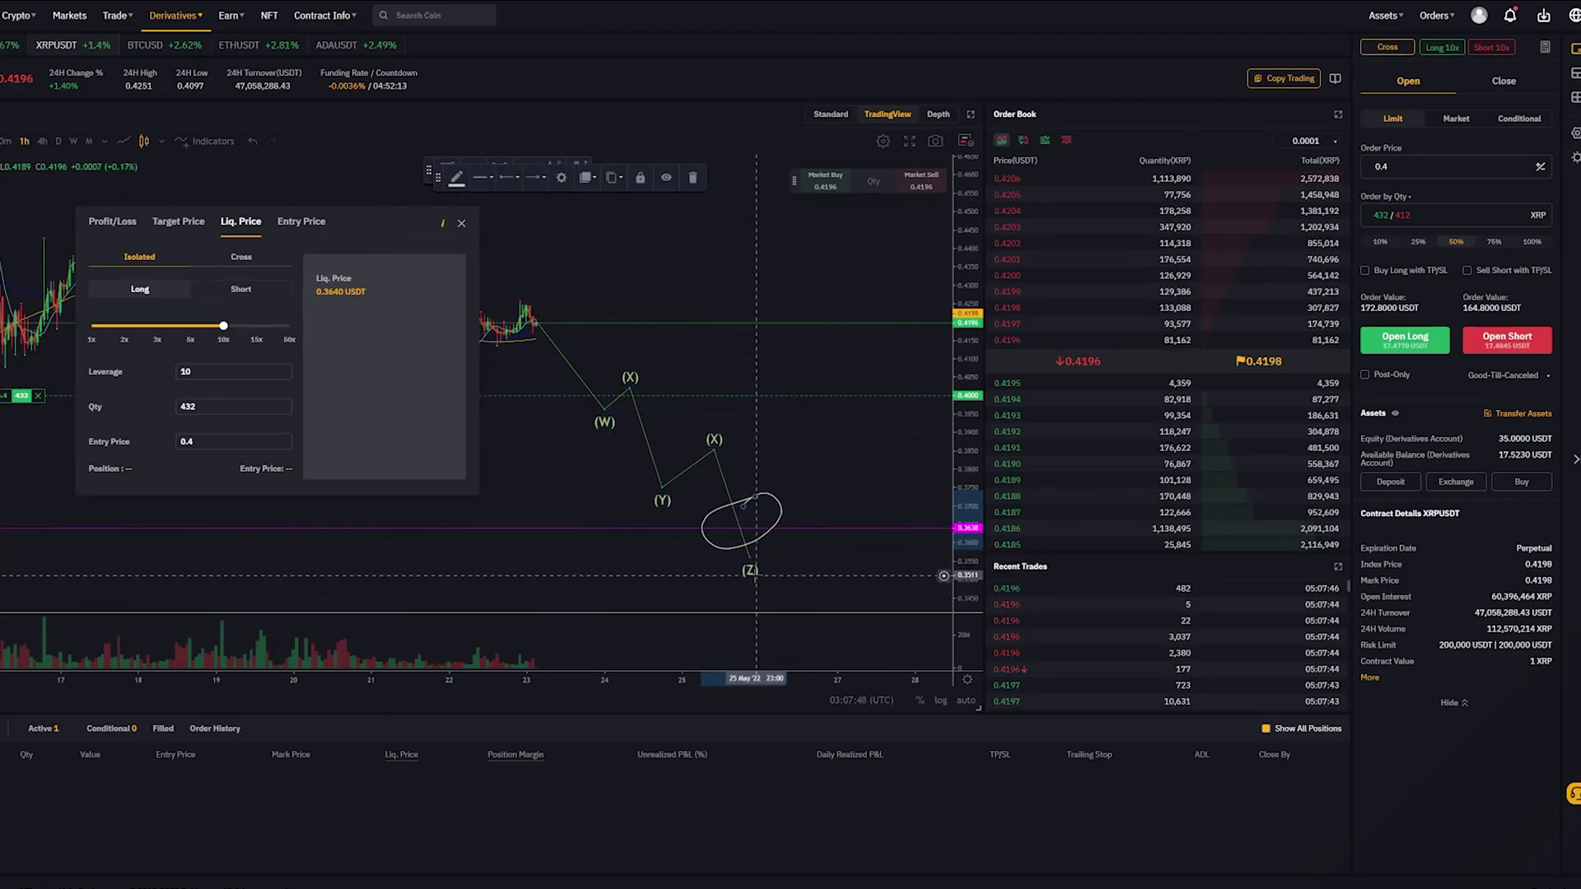
Step: Open the margin mode settings and move the dialog over the boundary between the chart and the order book
{"action": "left_click", "coordinate": [1385, 48]}
{"action": "left_click_drag", "start_coordinate": [758, 241], "coordinate": [1106, 151]}
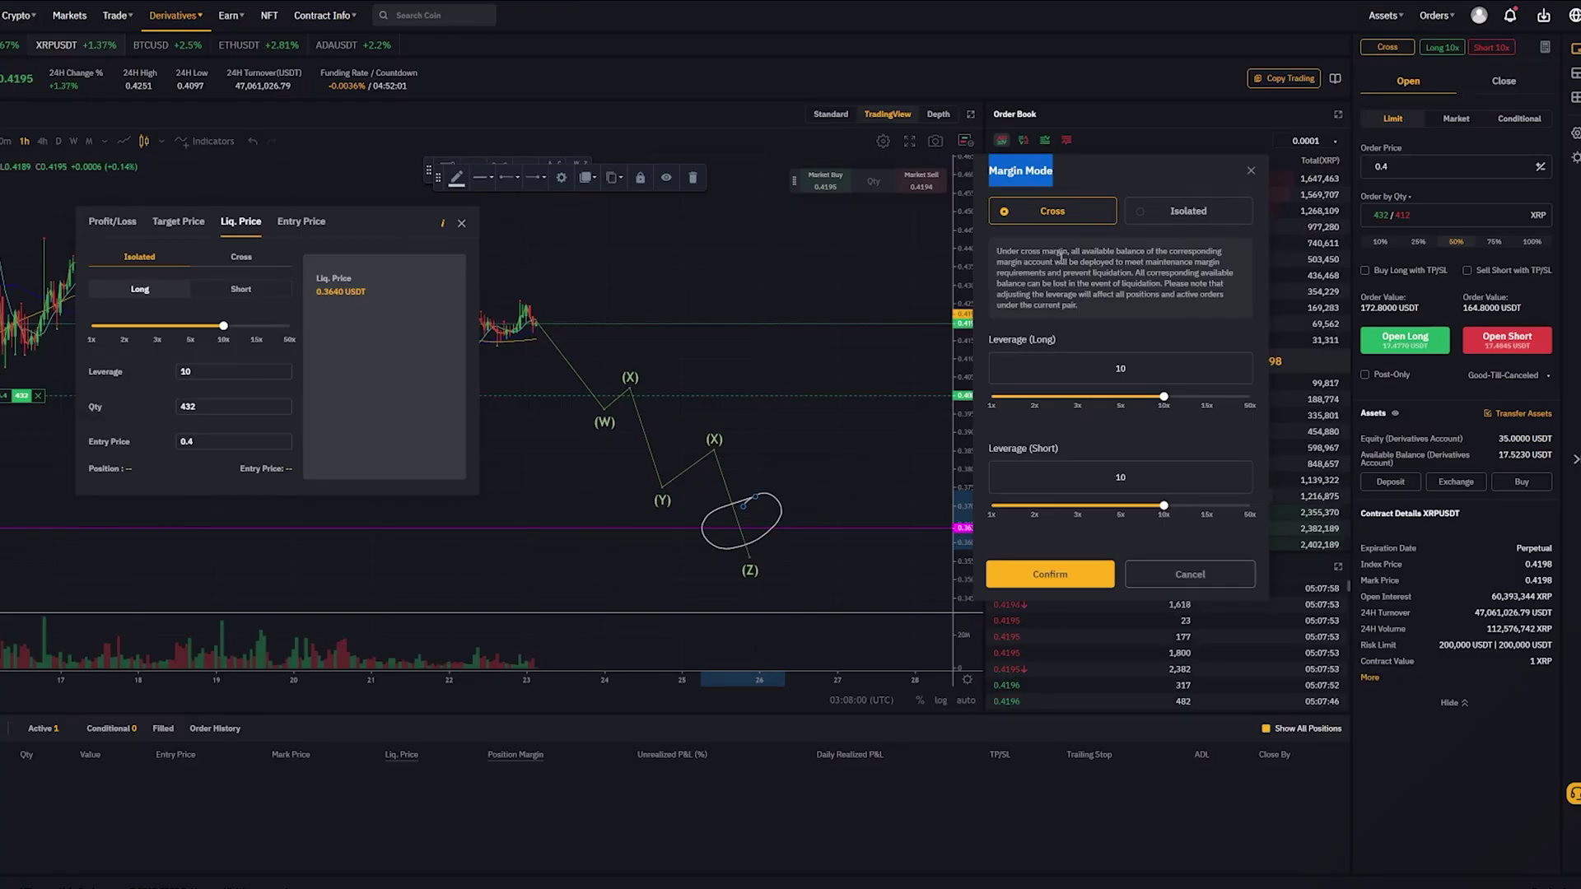
{"action": "left_click_drag", "start_coordinate": [1133, 159], "coordinate": [946, 66]}
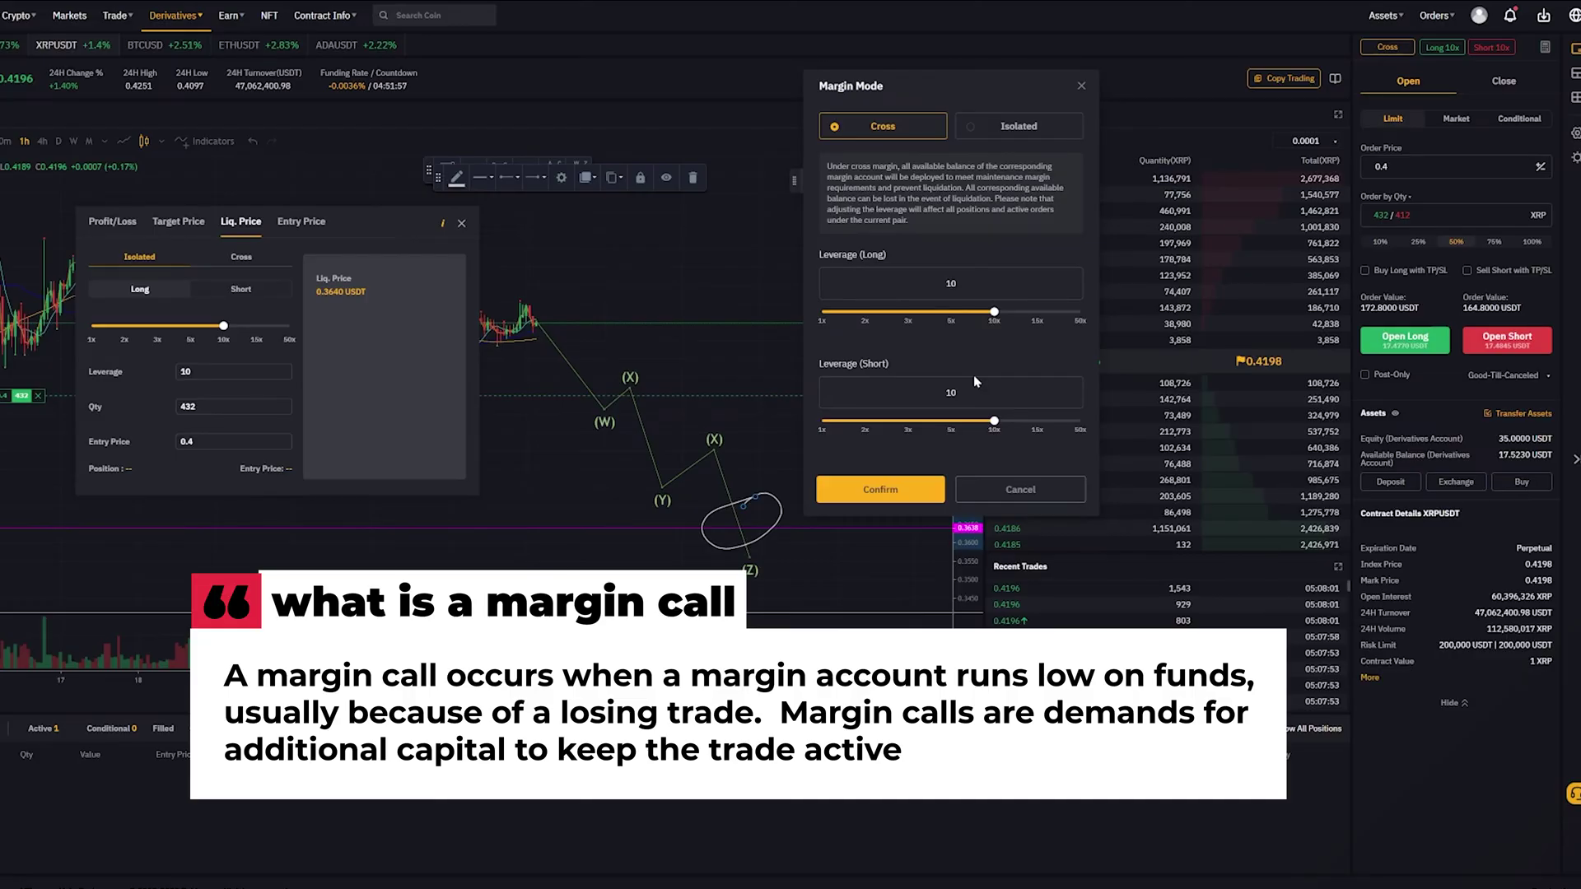
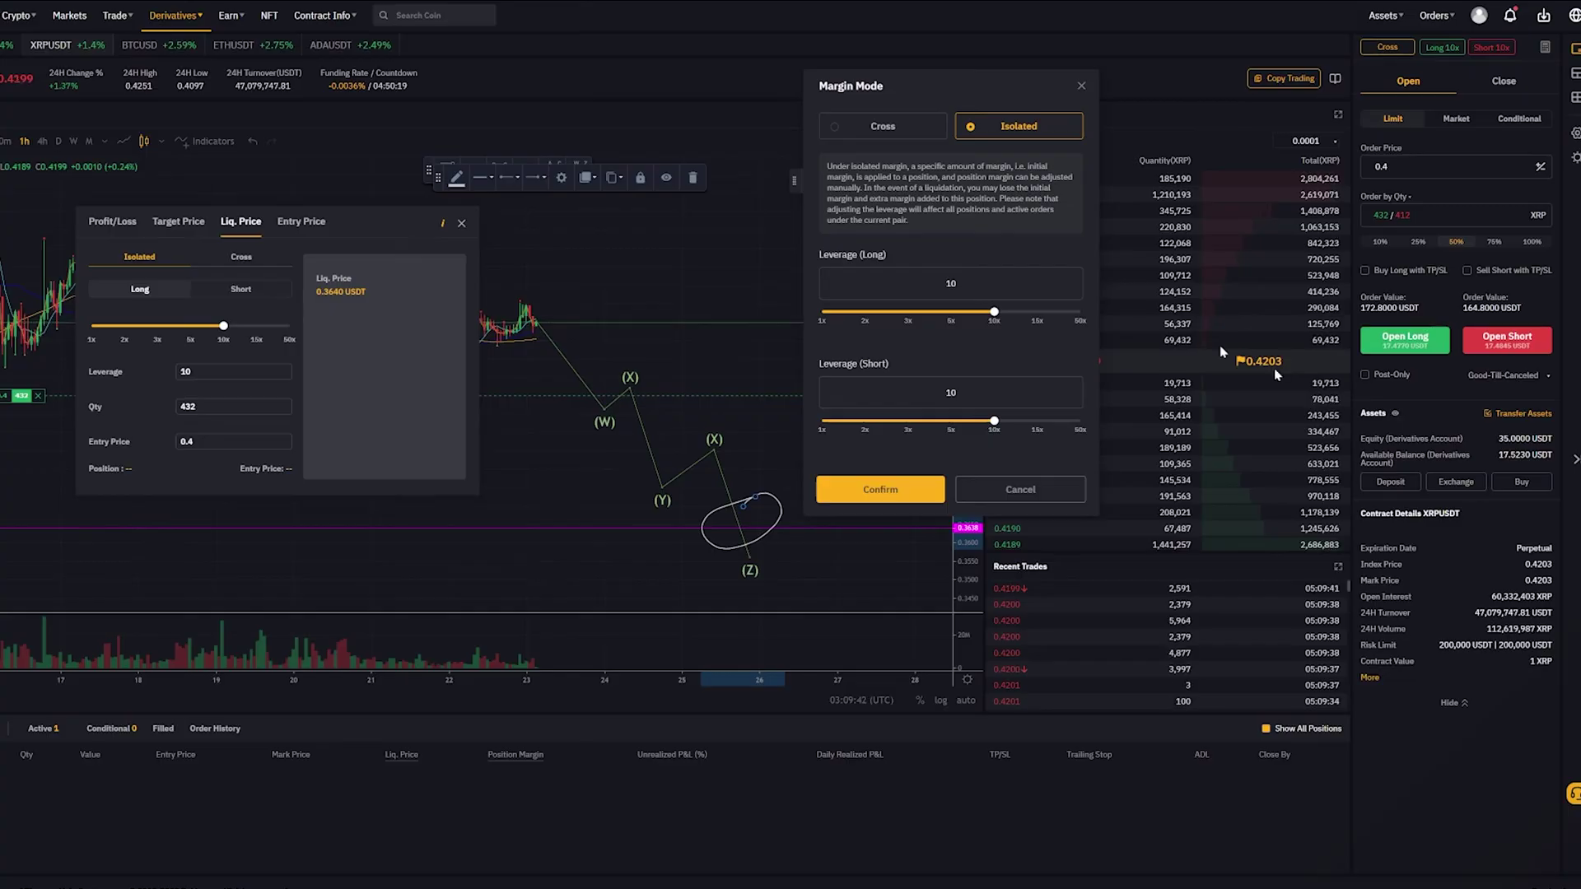
Step: Compare the Cross and Isolated margin modes, and set the long leverage to 1.4 while Cross is selected
{"action": "left_click", "coordinate": [861, 132]}
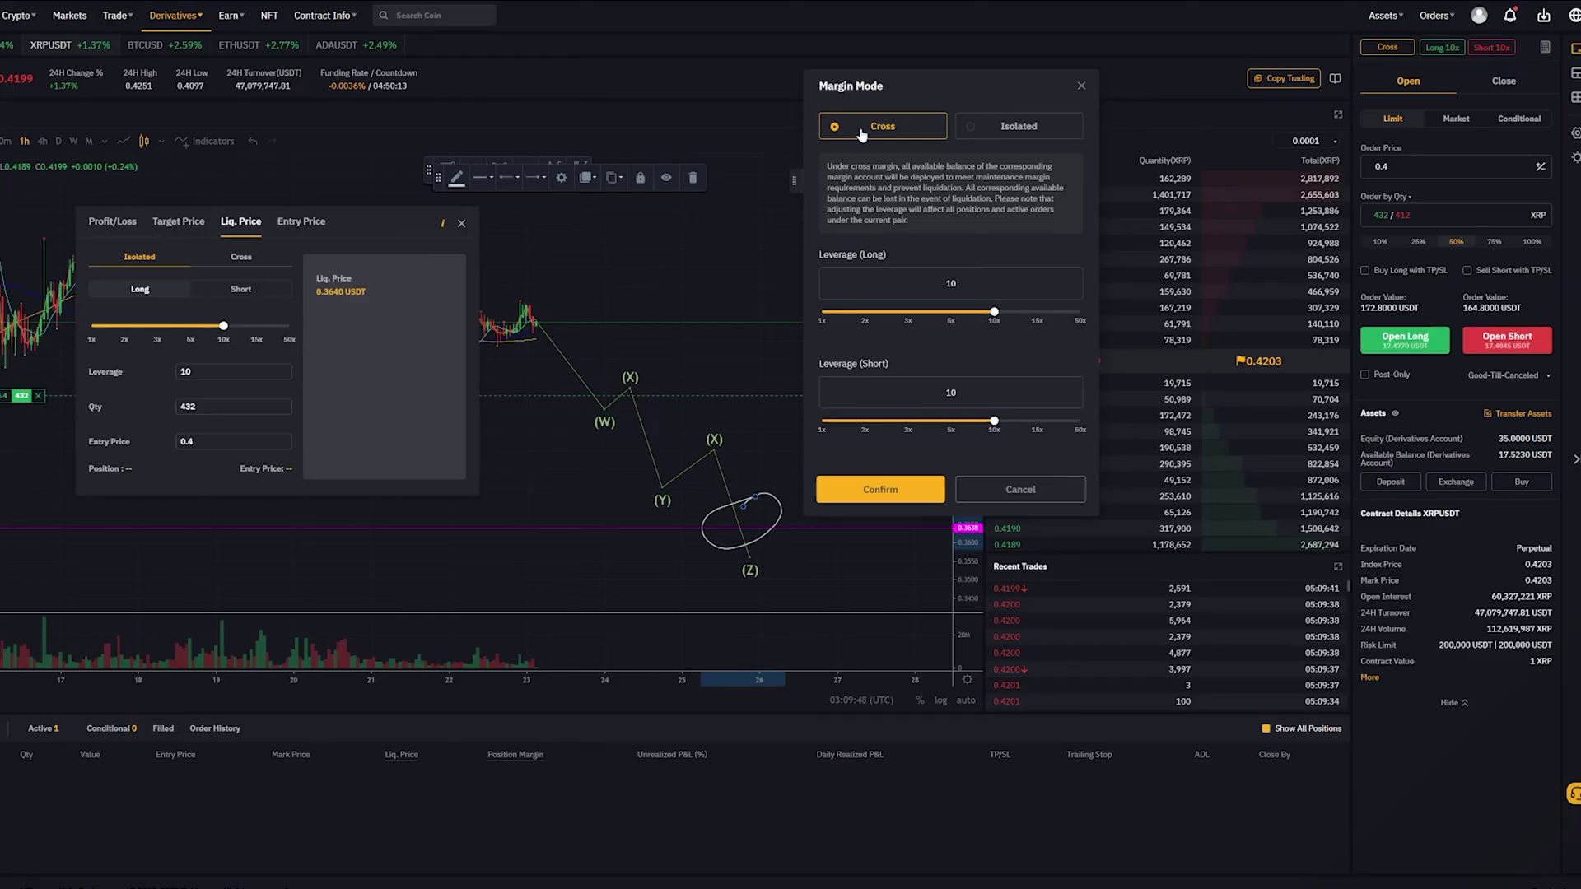
{"action": "left_click", "coordinate": [1002, 129]}
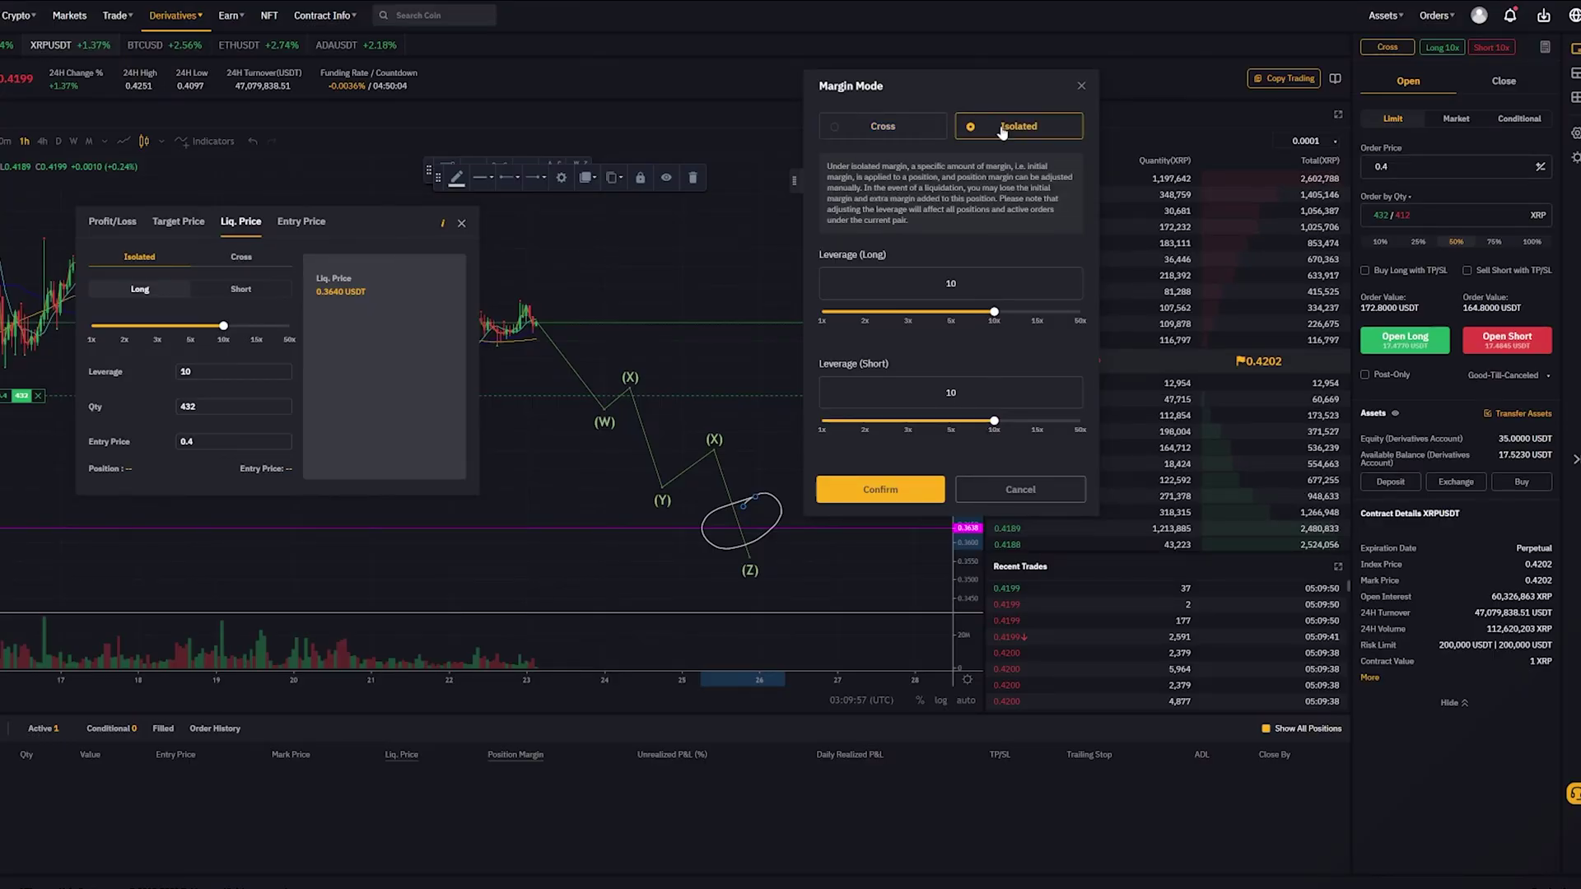
{"action": "left_click", "coordinate": [881, 129]}
{"action": "left_click_drag", "start_coordinate": [993, 313], "coordinate": [841, 316]}
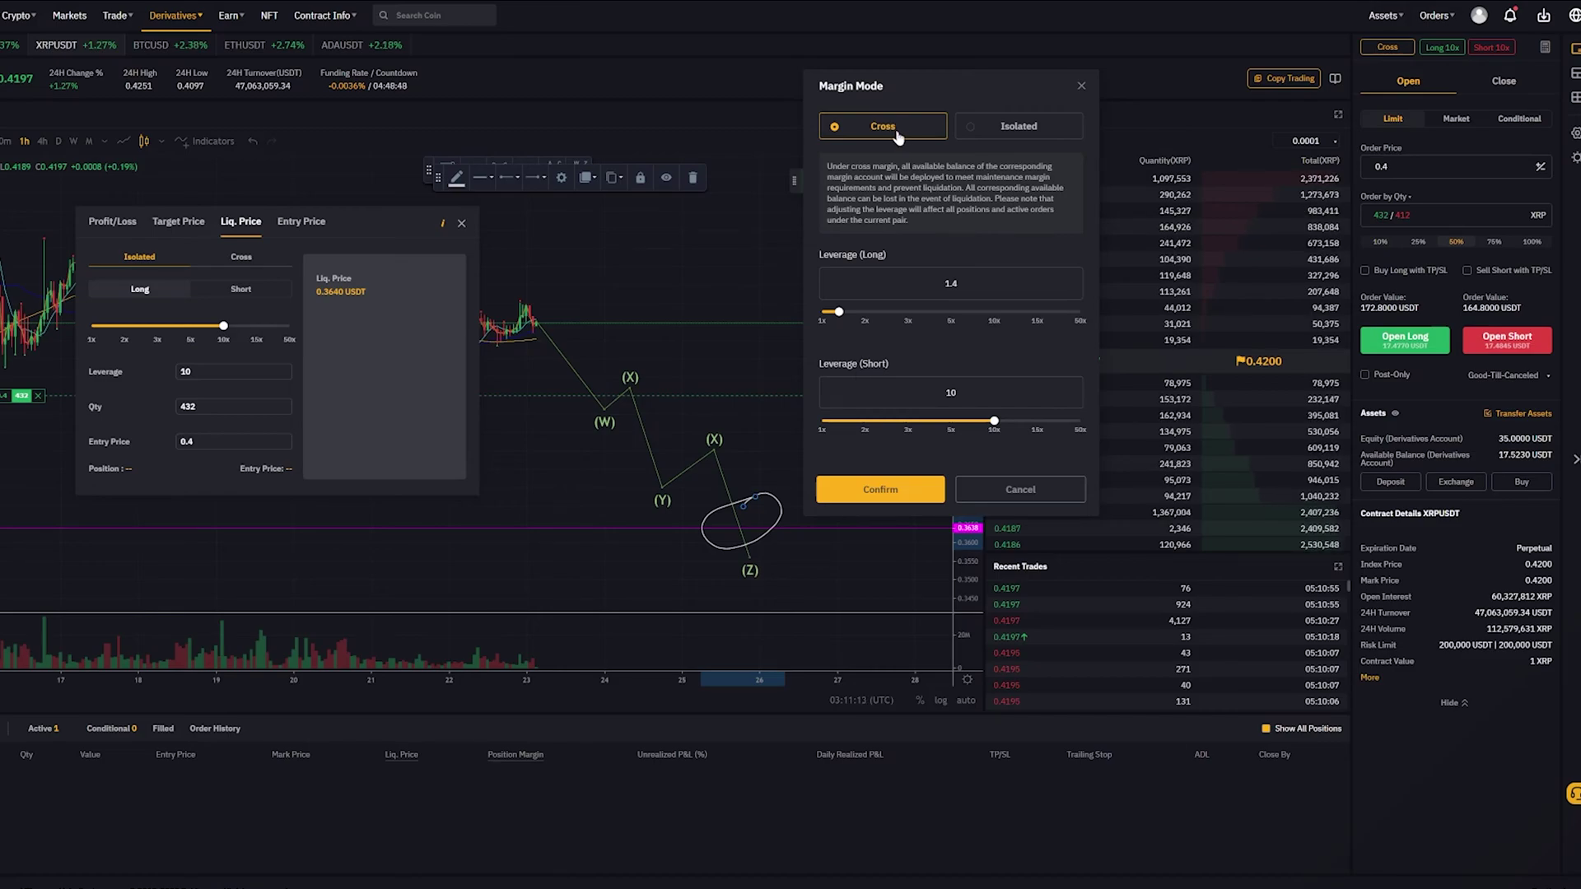
{"action": "left_click", "coordinate": [1013, 132]}
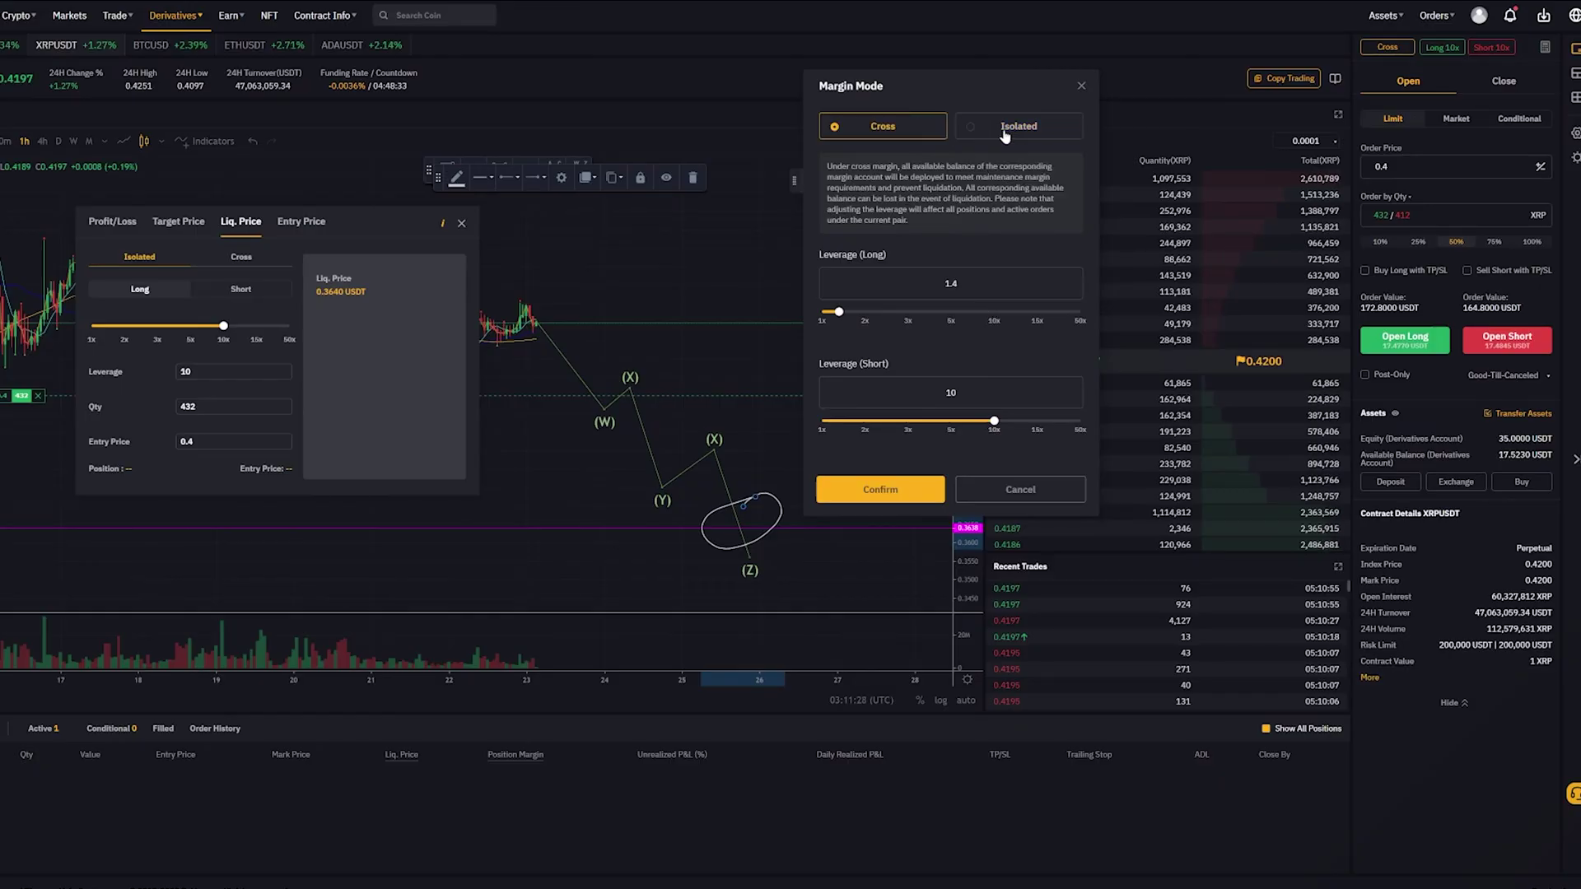
{"action": "left_click", "coordinate": [1006, 132]}
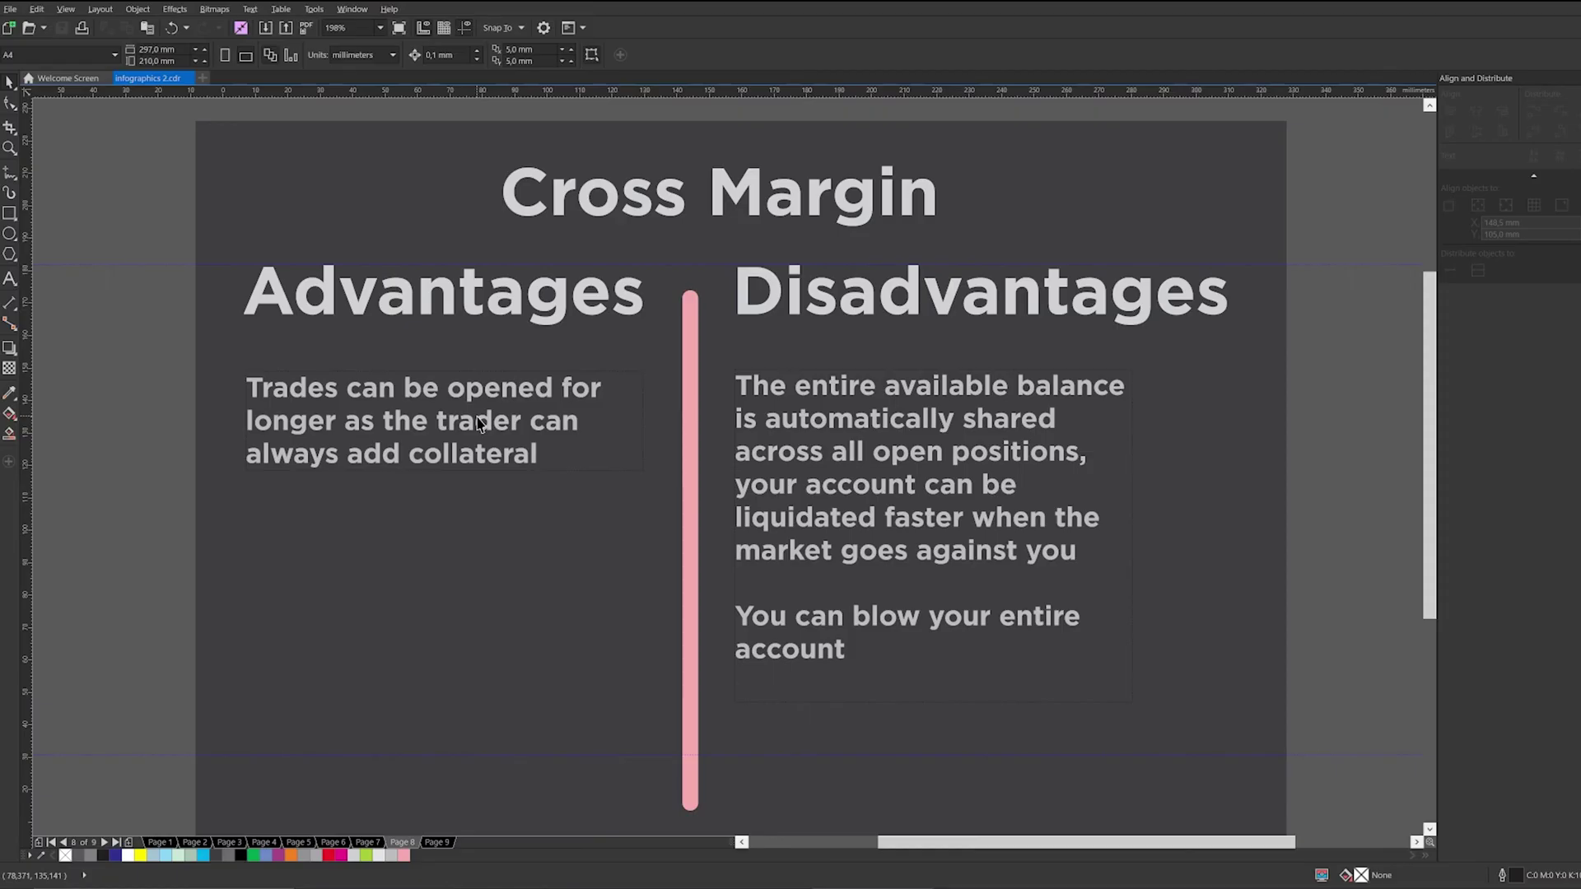
Step: Switch to CorelDRAW and activate the Rectangle tool on the Cross Margin advantages and disadvantages page
{"action": "left_click", "coordinate": [11, 215]}
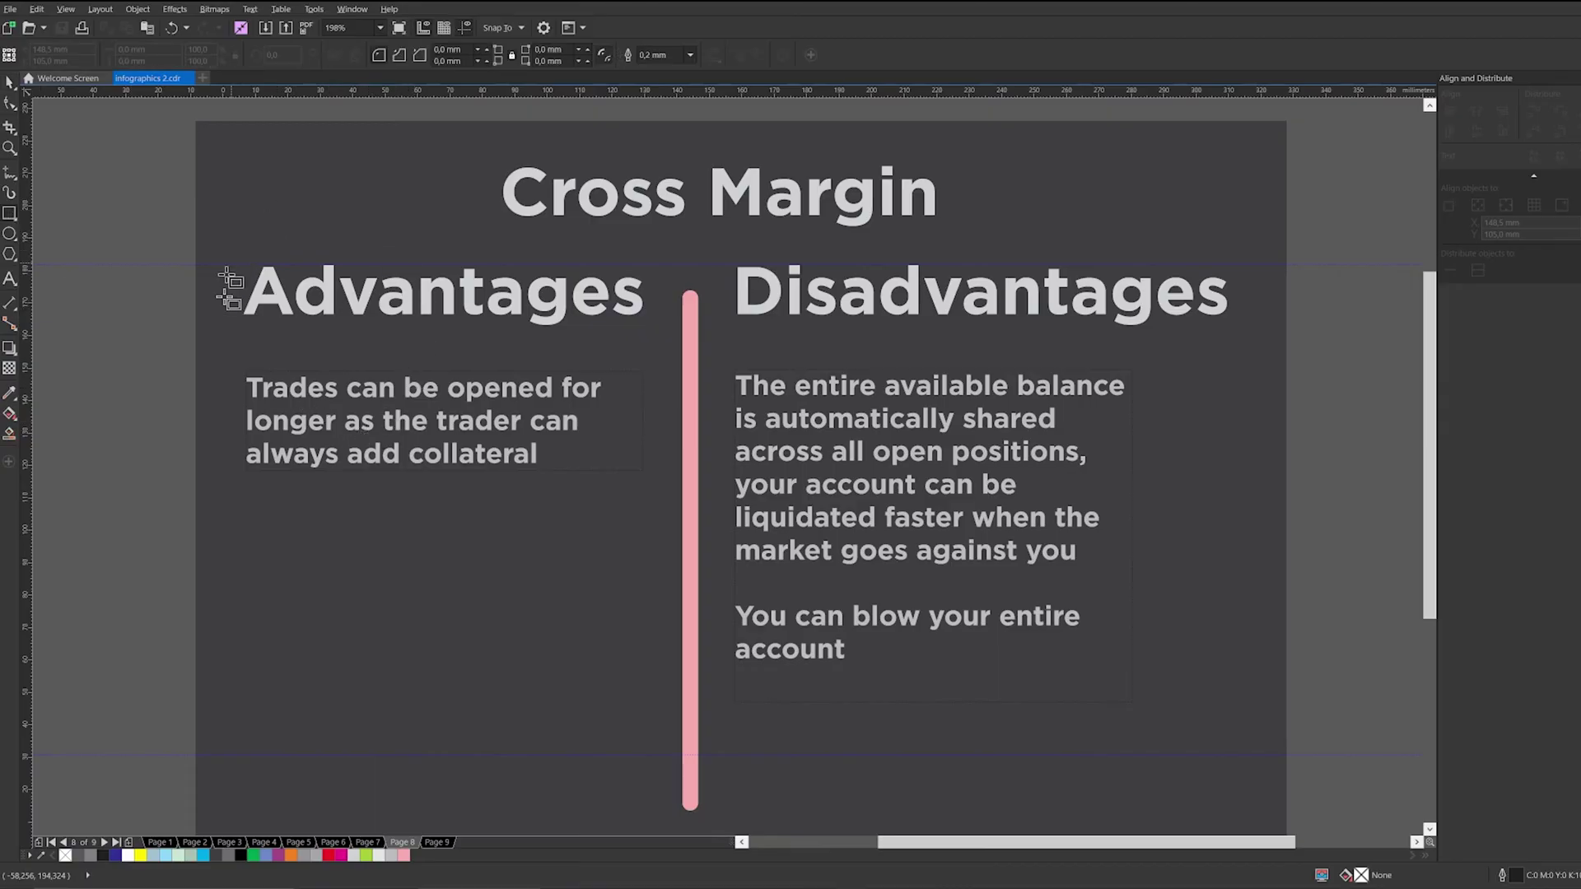